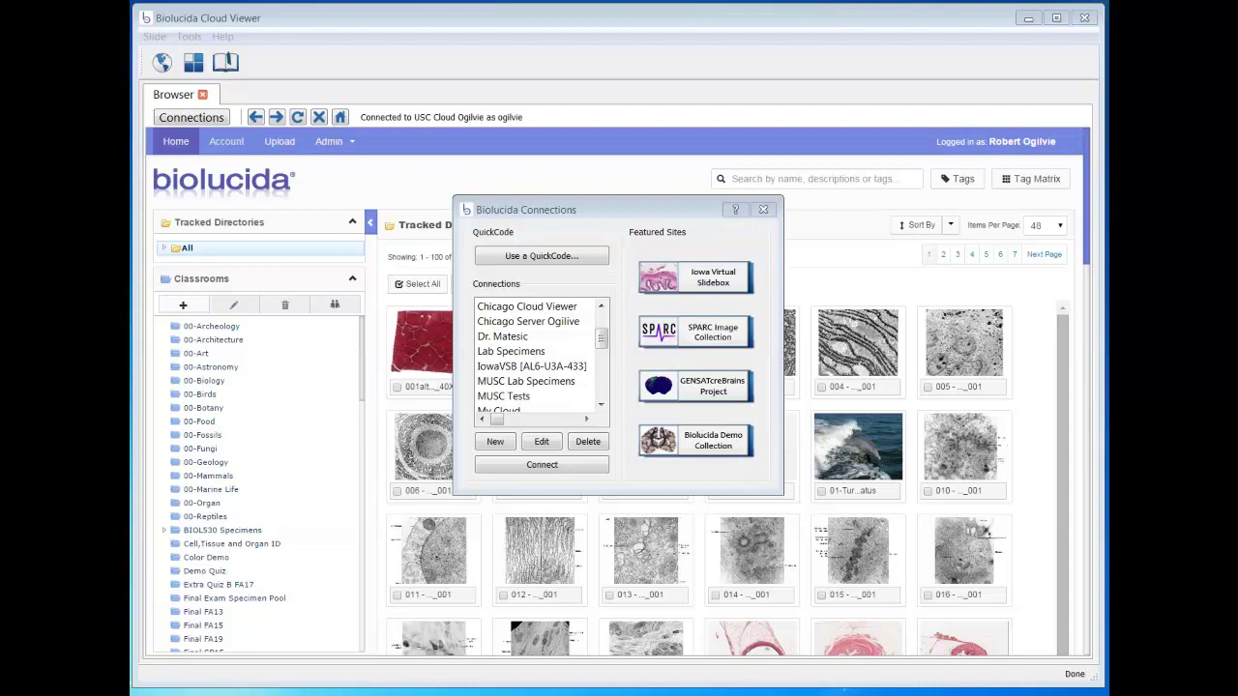
Switch to the PDF setup instructions in the web browser and read the Lab Specimens connection details on page 3.
key(alt+Tab)
scroll(883, 418, up, 5)
scroll(875, 407, up, 5)
scroll(870, 395, down, 3)
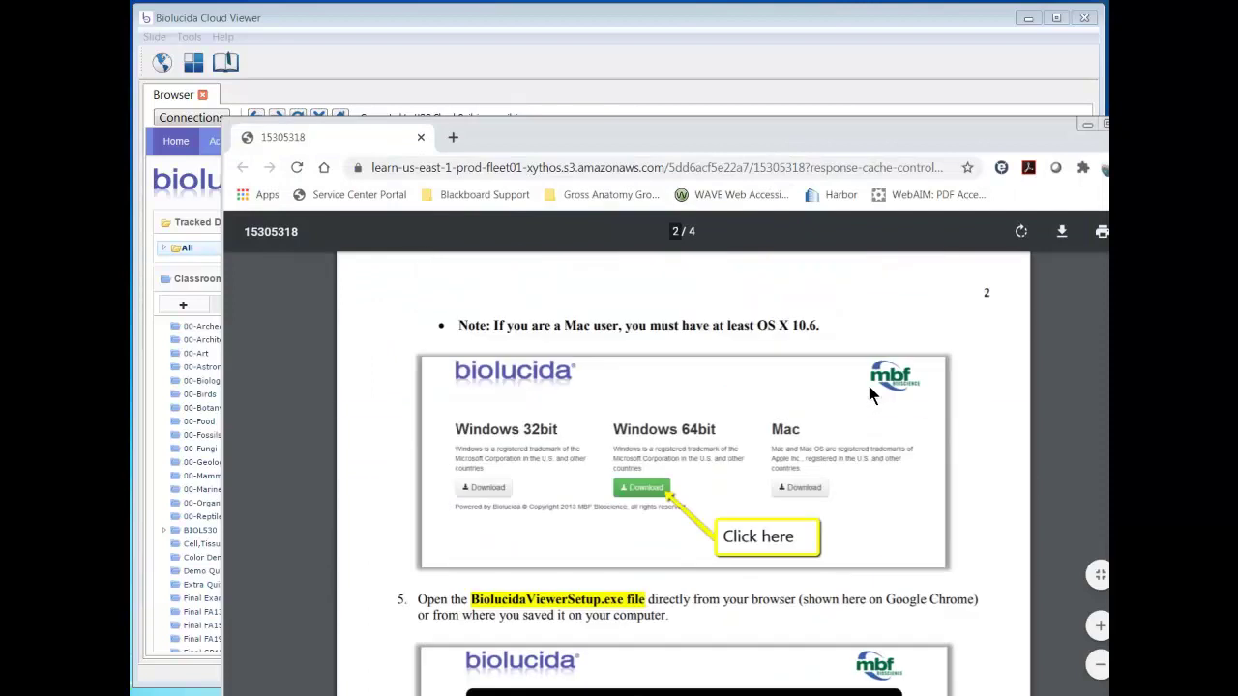
scroll(867, 382, down, 5)
scroll(868, 391, down, 3)
scroll(868, 395, down, 4)
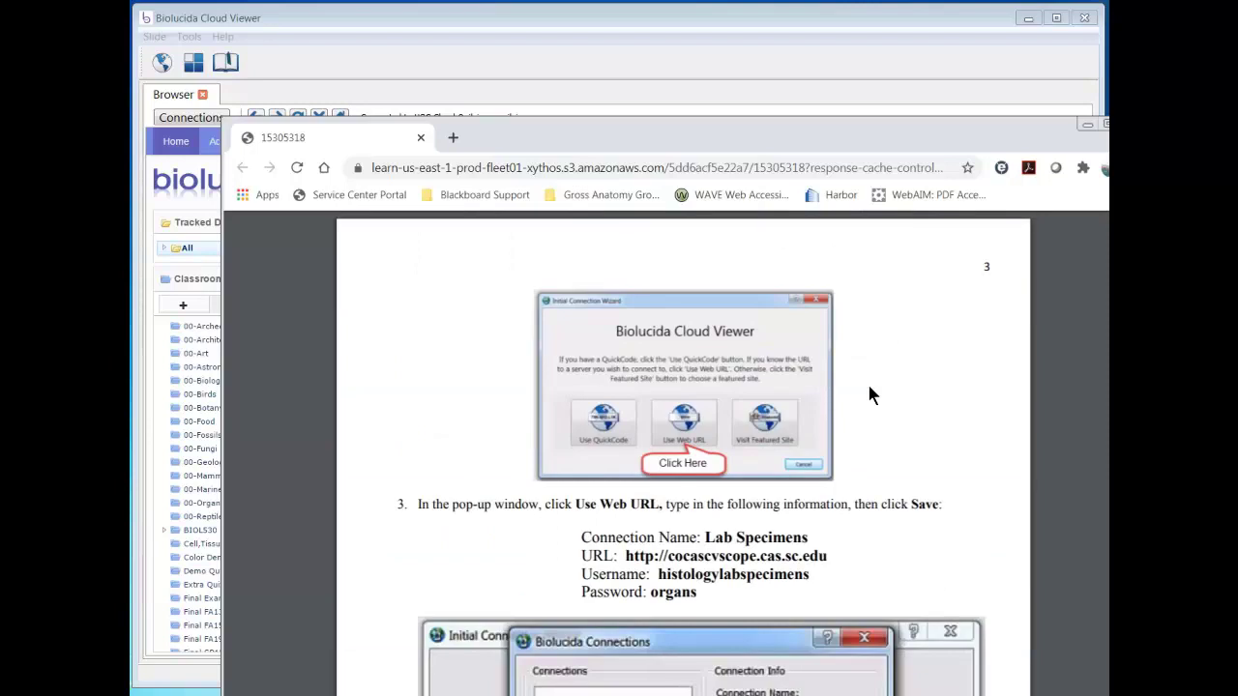
scroll(866, 381, down, 4)
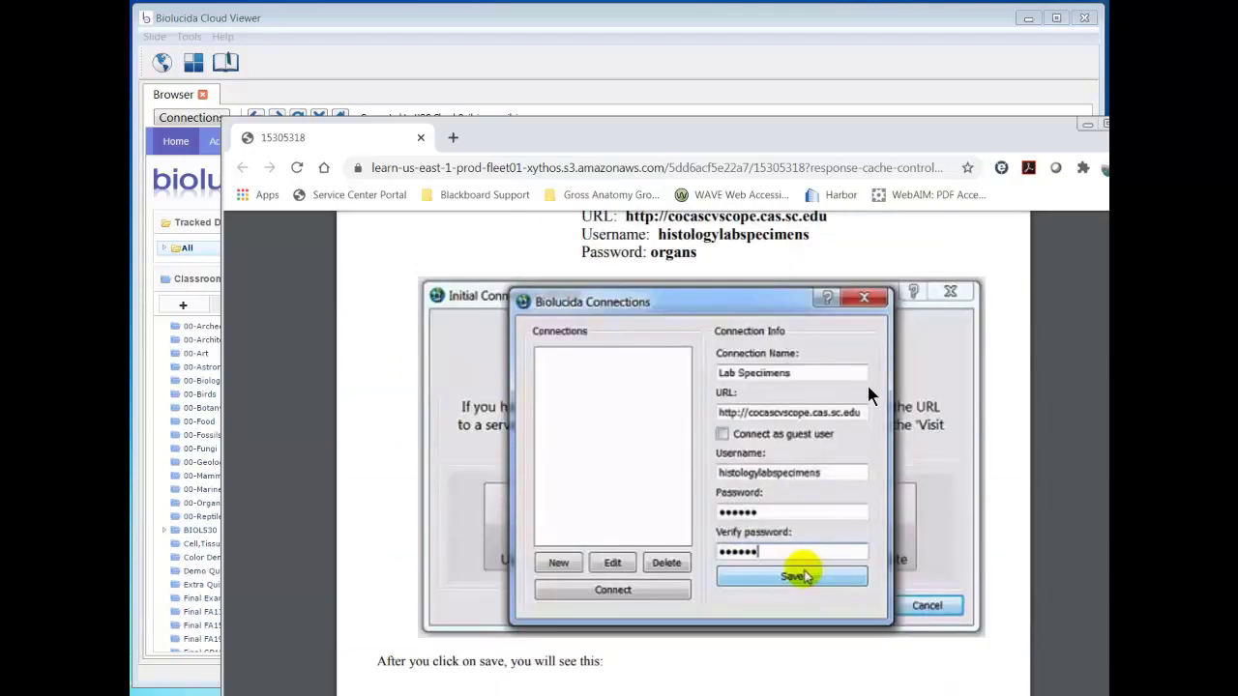
scroll(867, 383, up, 2)
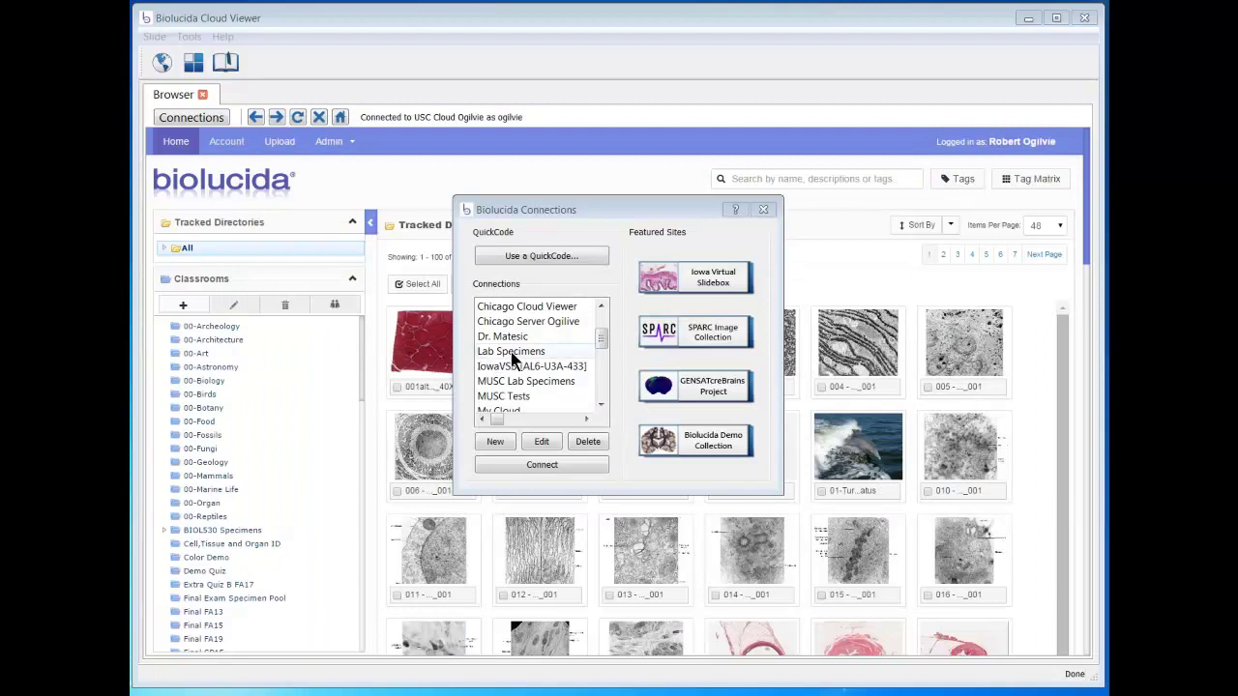
Open the Lab Specimens connection for editing, save its settings and connect to it.
click(513, 353)
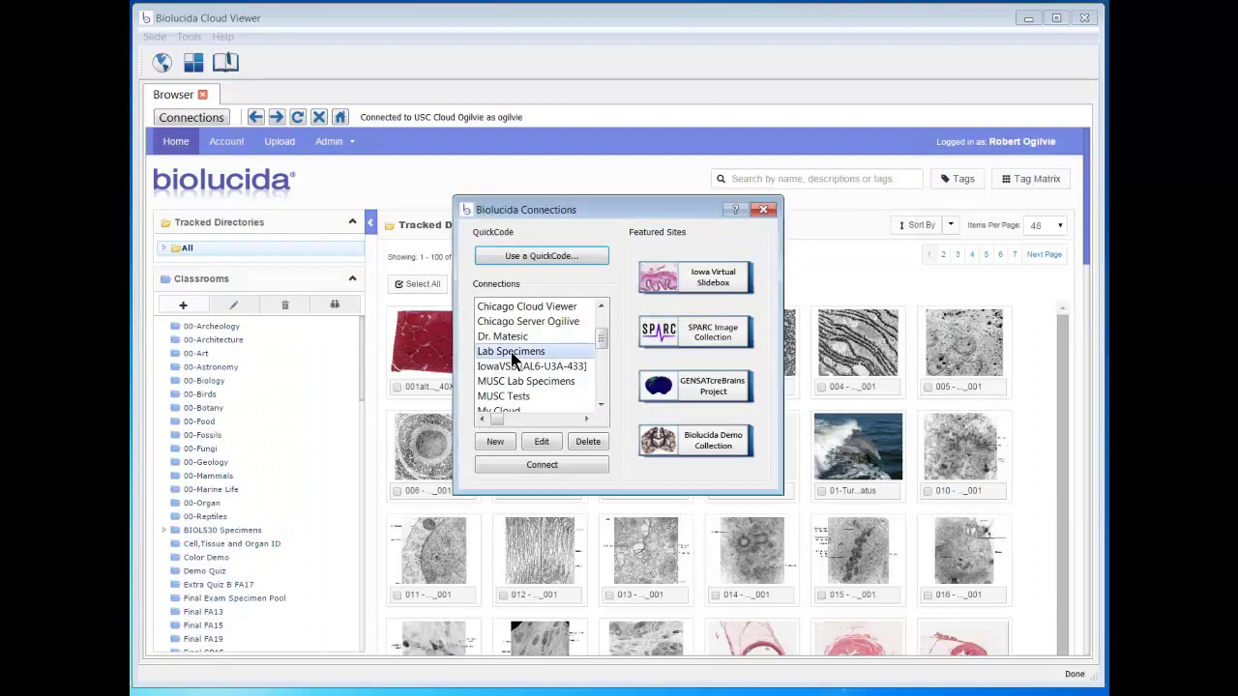
click(541, 446)
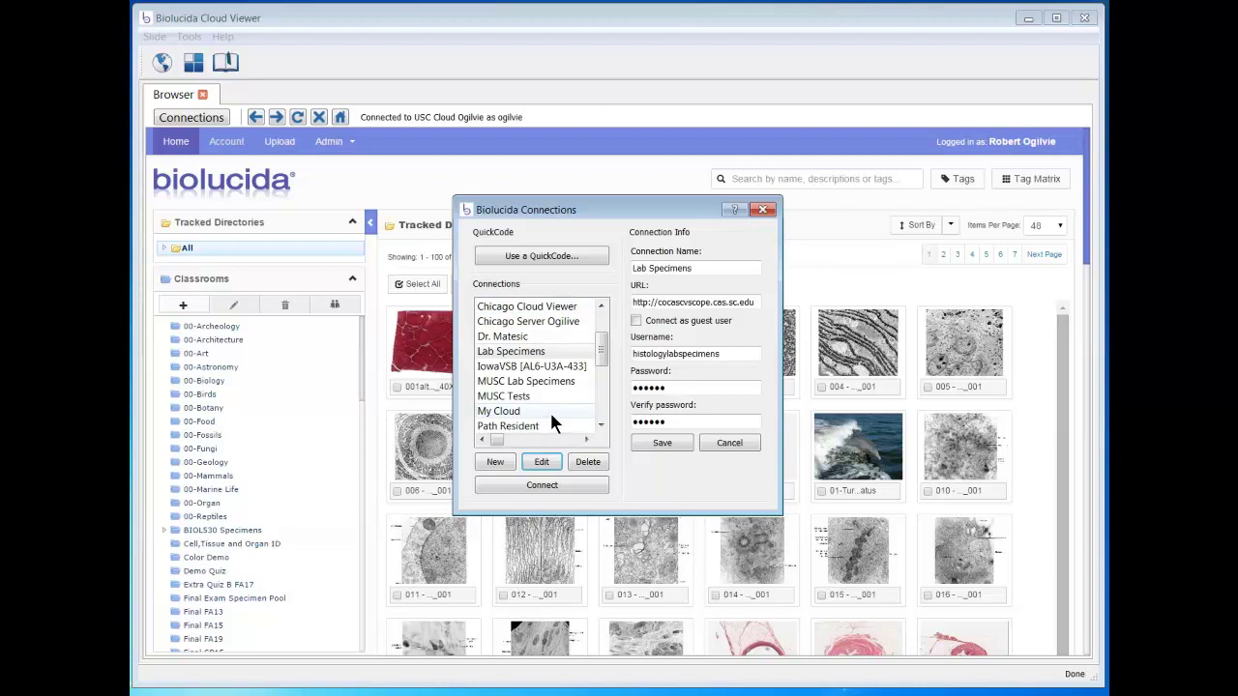
click(507, 354)
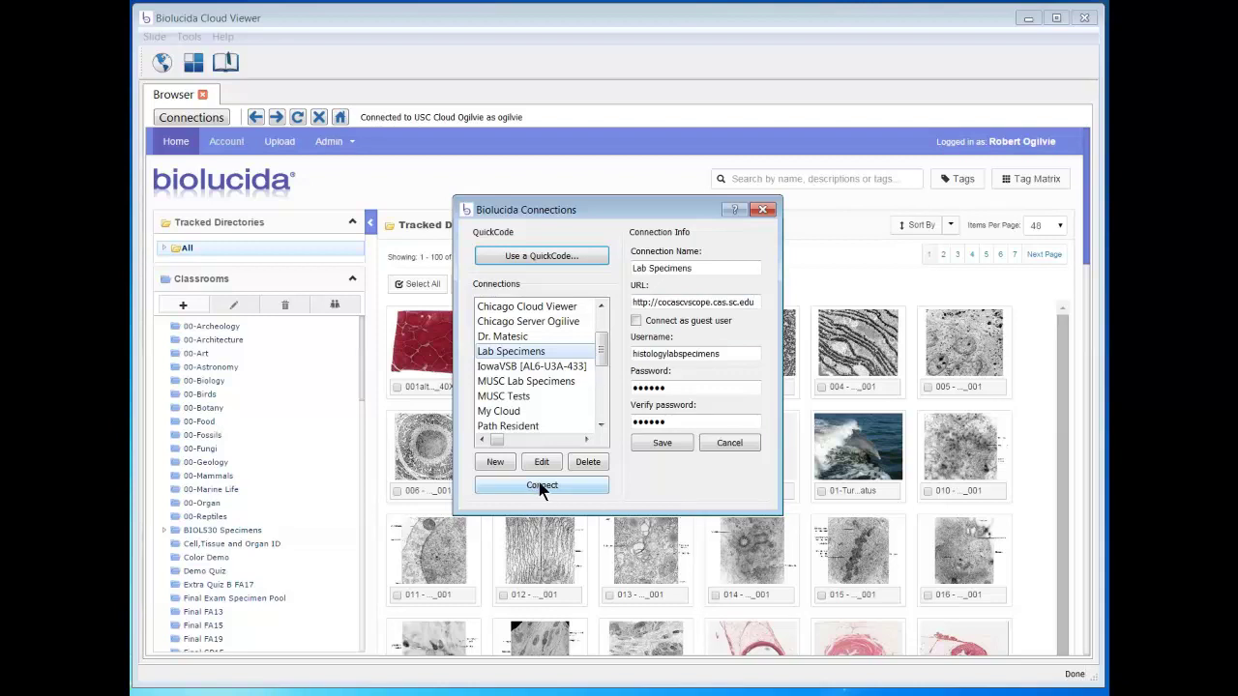
click(649, 445)
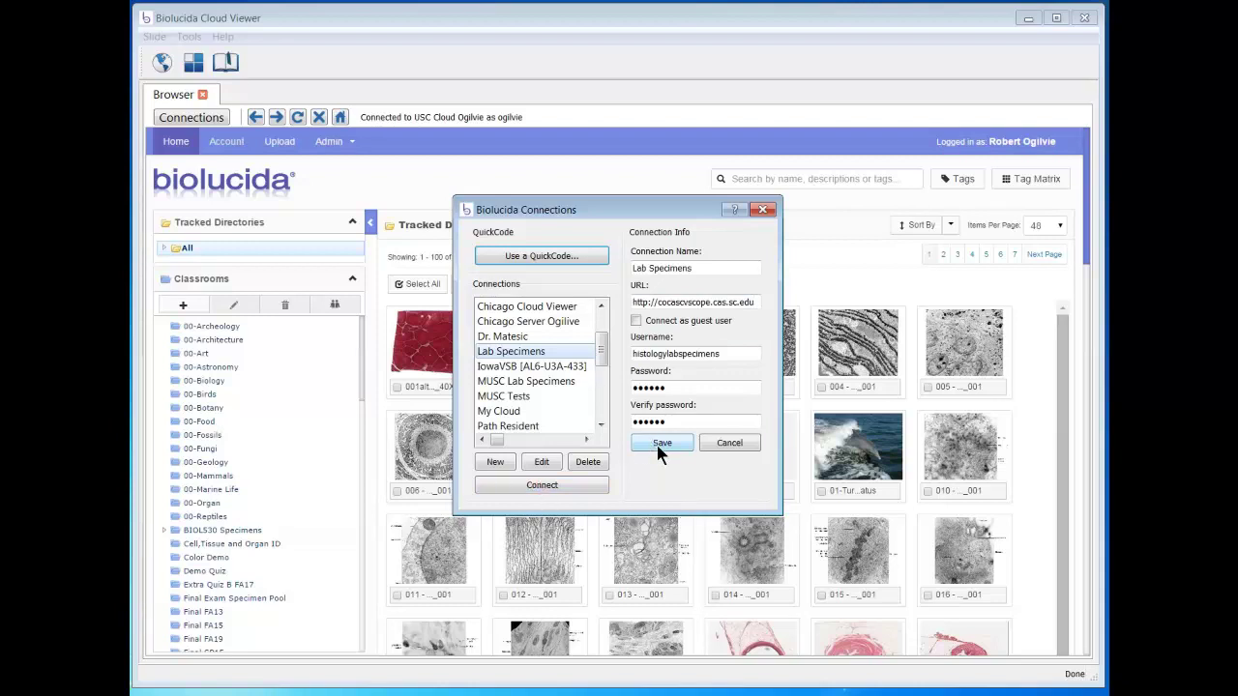
click(539, 485)
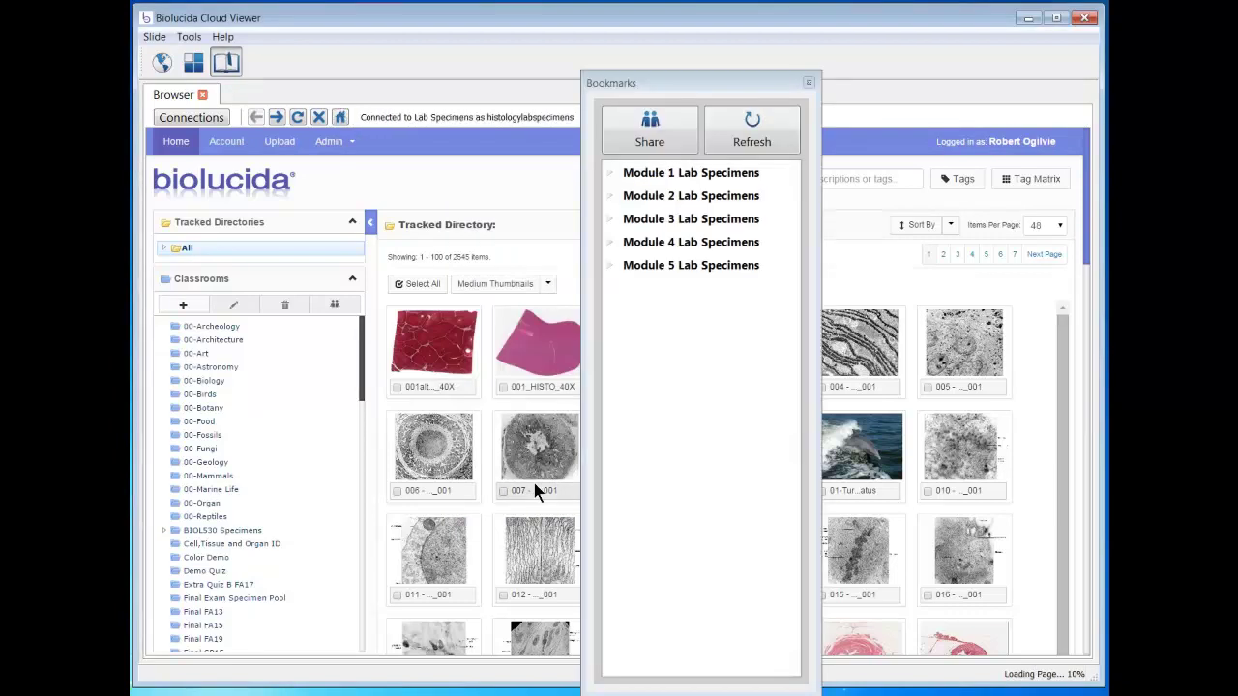
Expand the Module 1 Lab Specimens bookmarks to review their descriptions, and close the Bookmarks window.
mouse_move(702, 83)
mouse_down()
mouse_move(791, 81)
mouse_move(708, 36)
mouse_move(727, 83)
mouse_move(713, 72)
mouse_up()
click(623, 164)
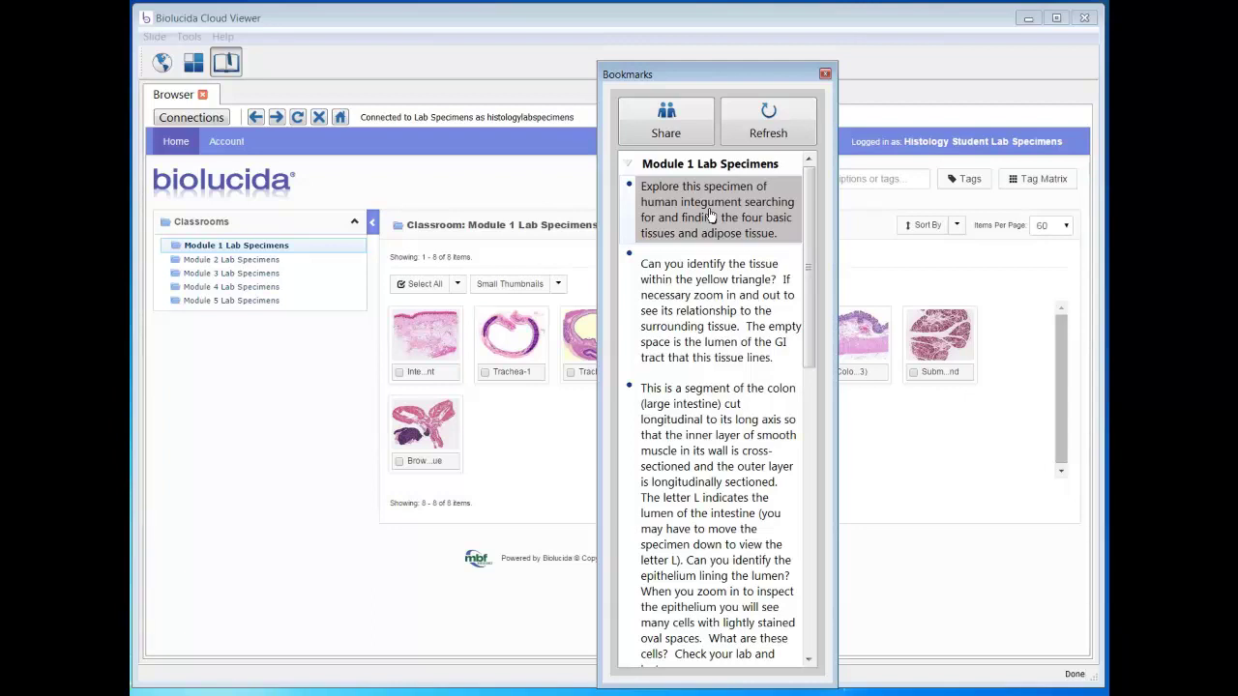
click(825, 75)
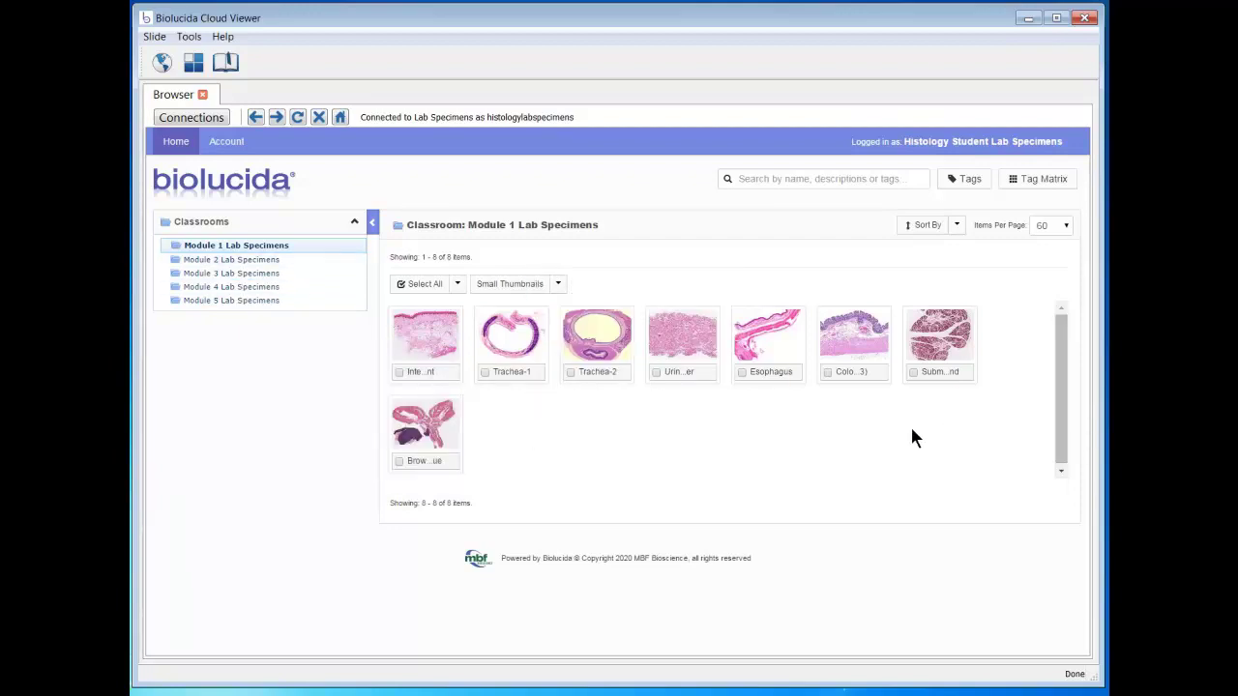
Open the Integument slide from the Module 1 Lab Specimens classroom and toggle its Macro View off and back on.
mouse_move(423, 340)
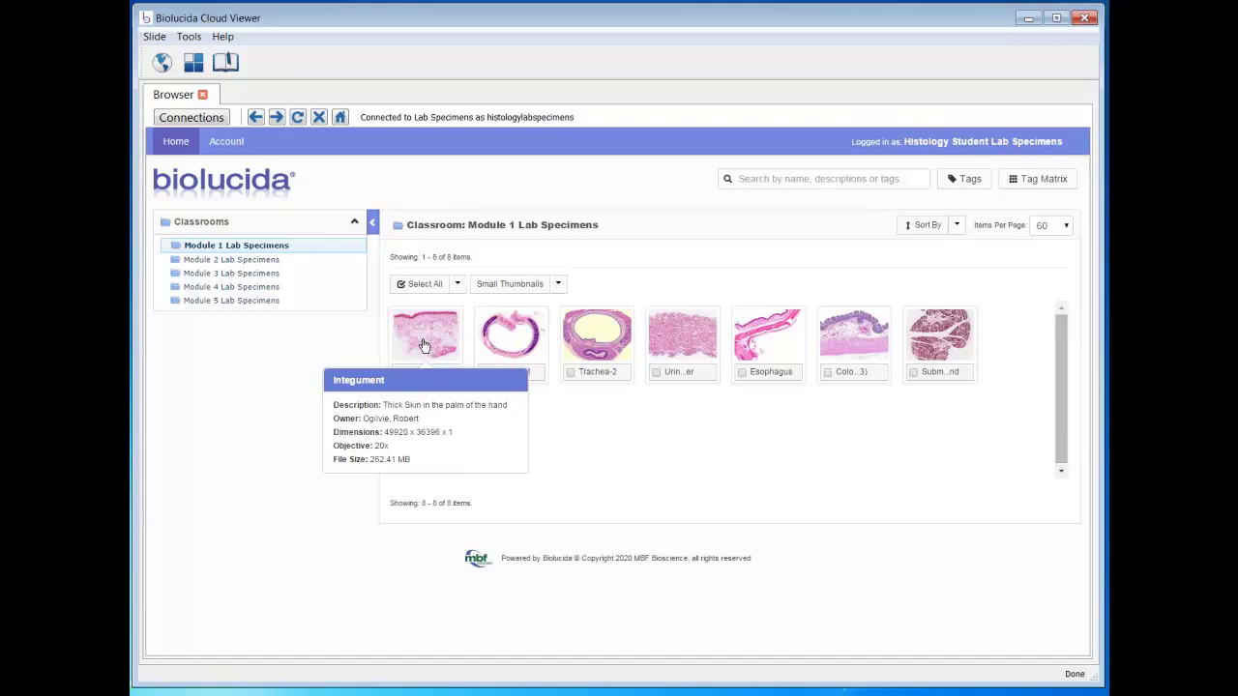
double_click(422, 346)
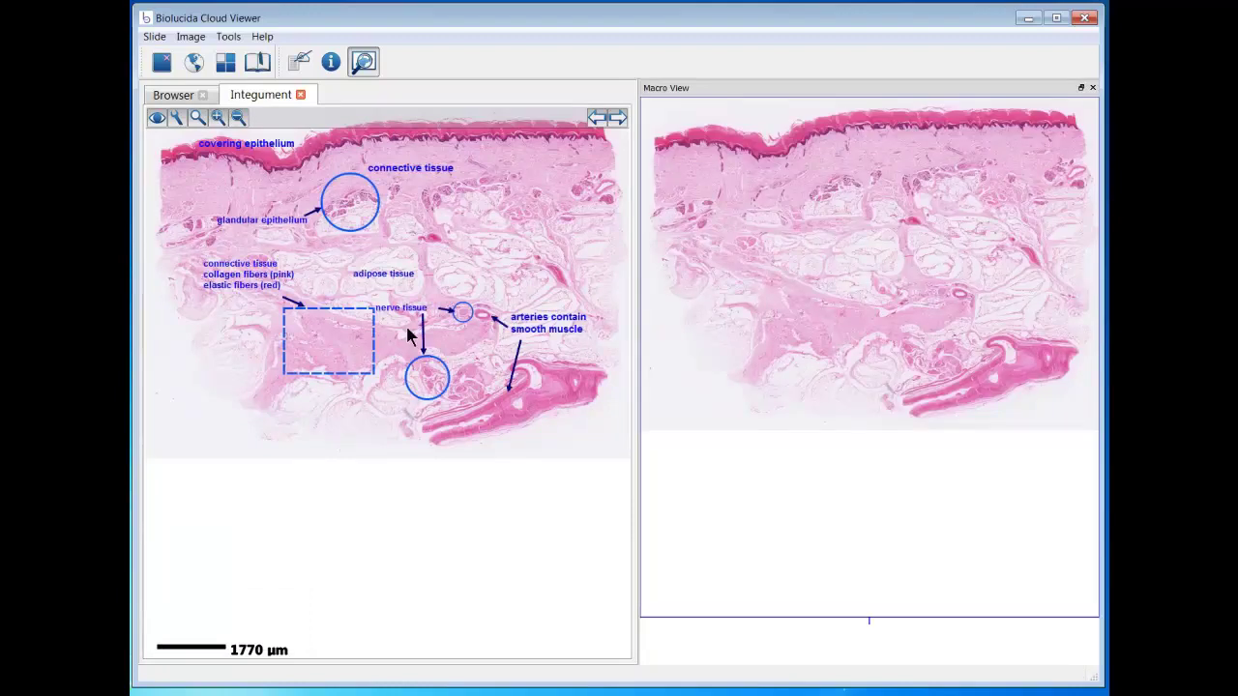
click(366, 66)
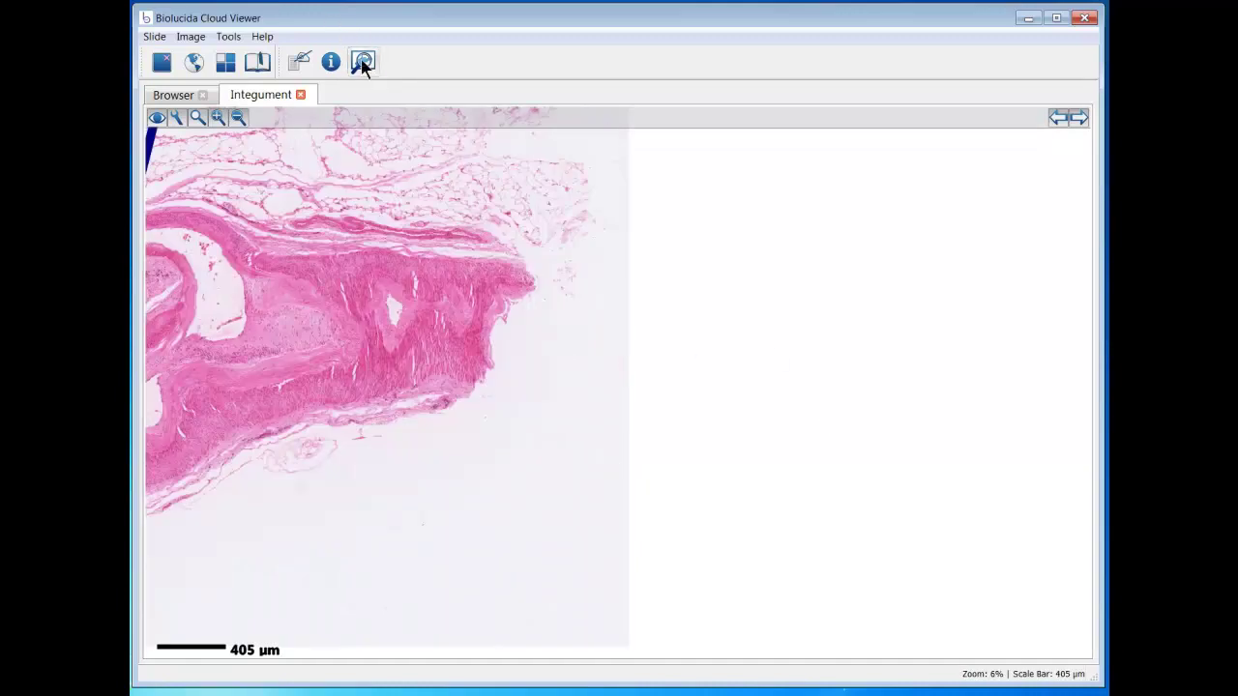
click(364, 64)
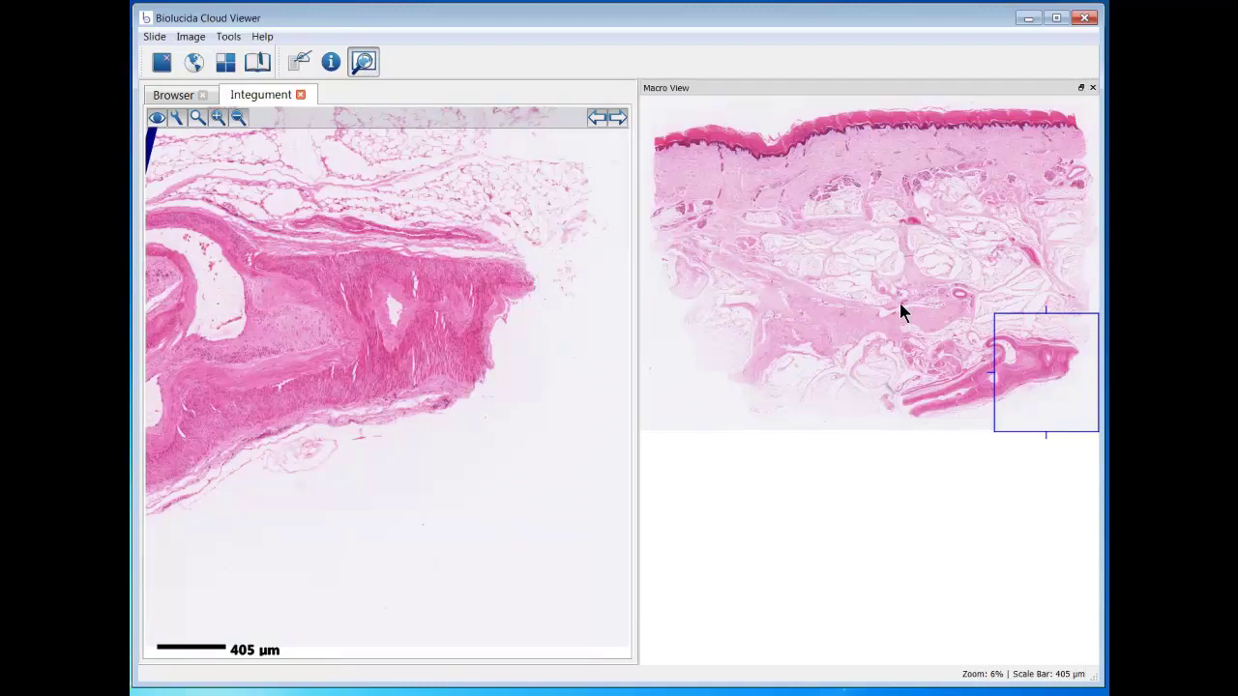
Examine the Integument slide at close range, using the Macro View to reach the artery with smooth muscle.
scroll(552, 290, down, 2)
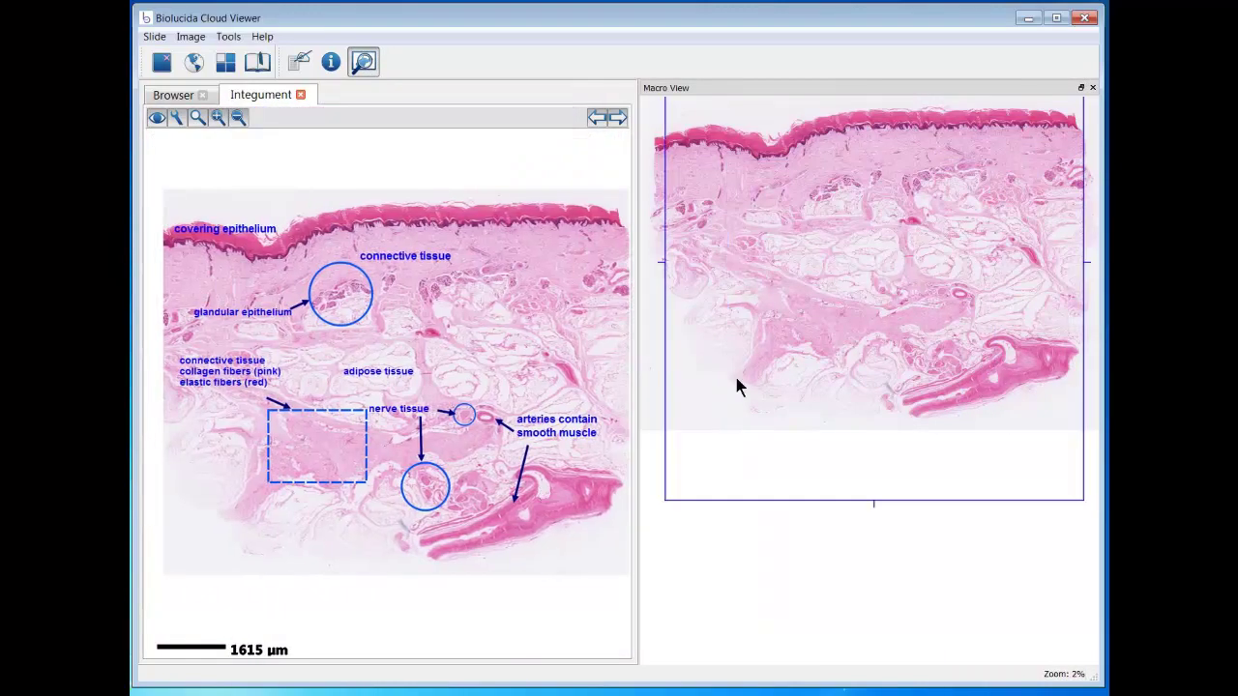
scroll(396, 341, up, 4)
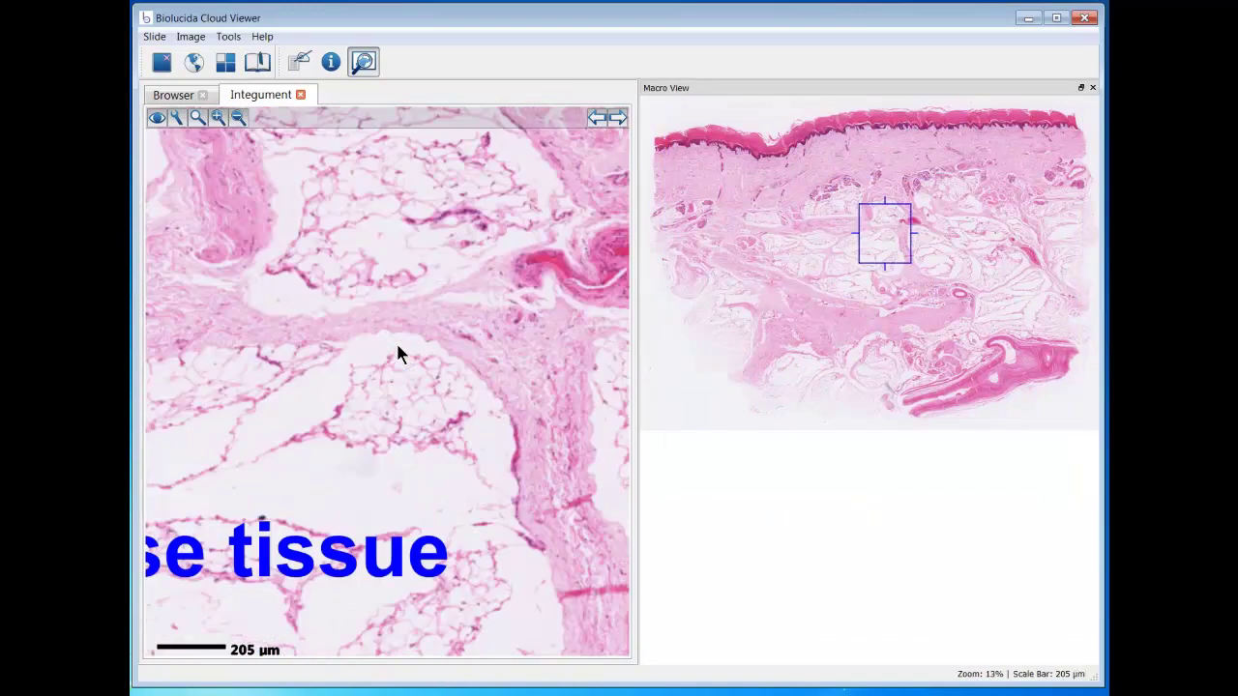
click(929, 301)
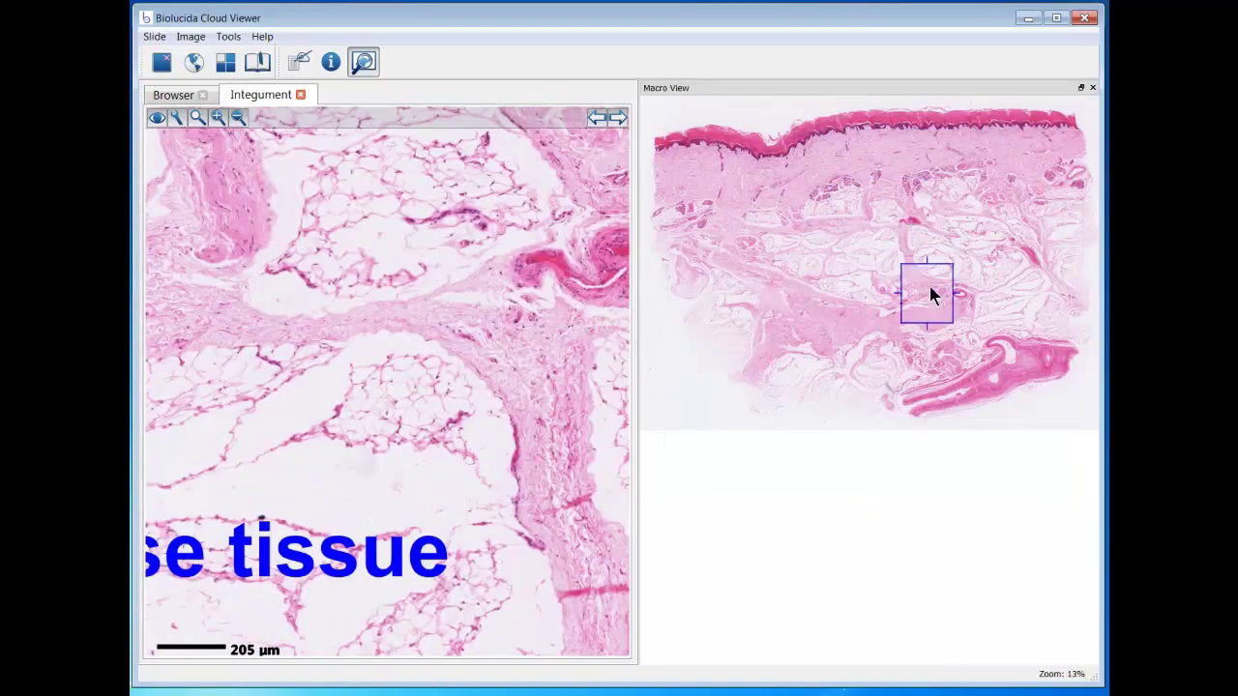
click(997, 373)
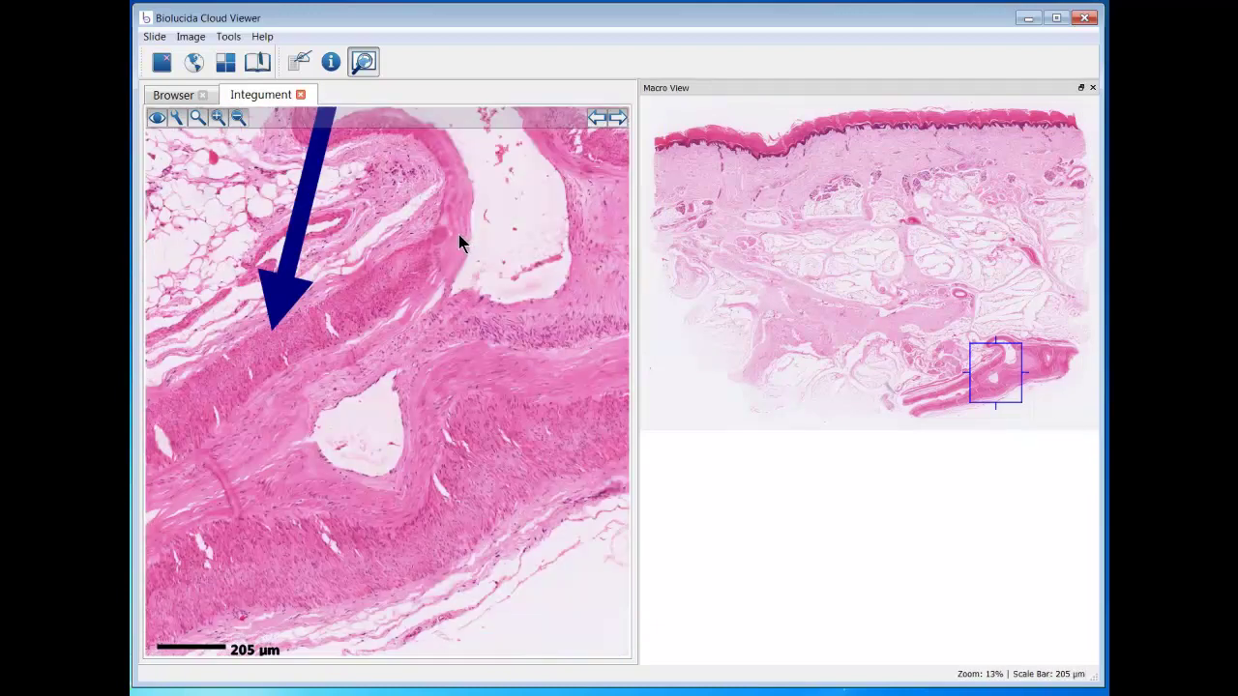
Show the slide's annotations and go to the view stored with the annotation about exploring the integument specimen.
click(295, 64)
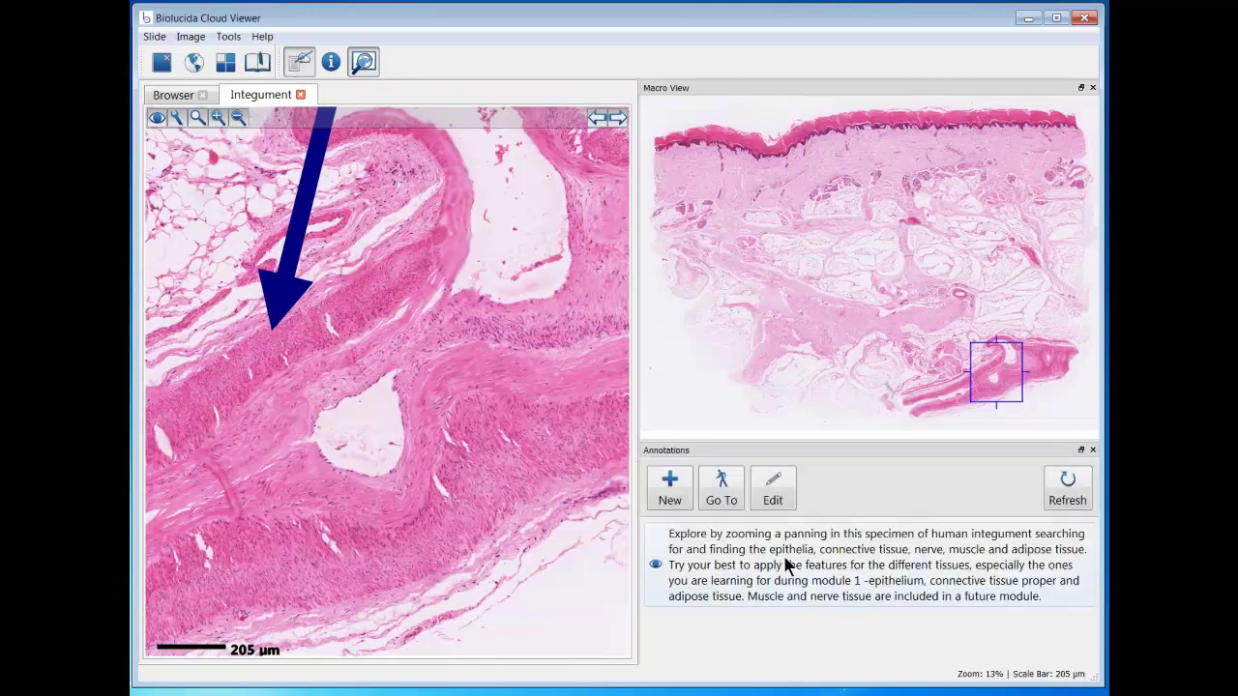
click(838, 579)
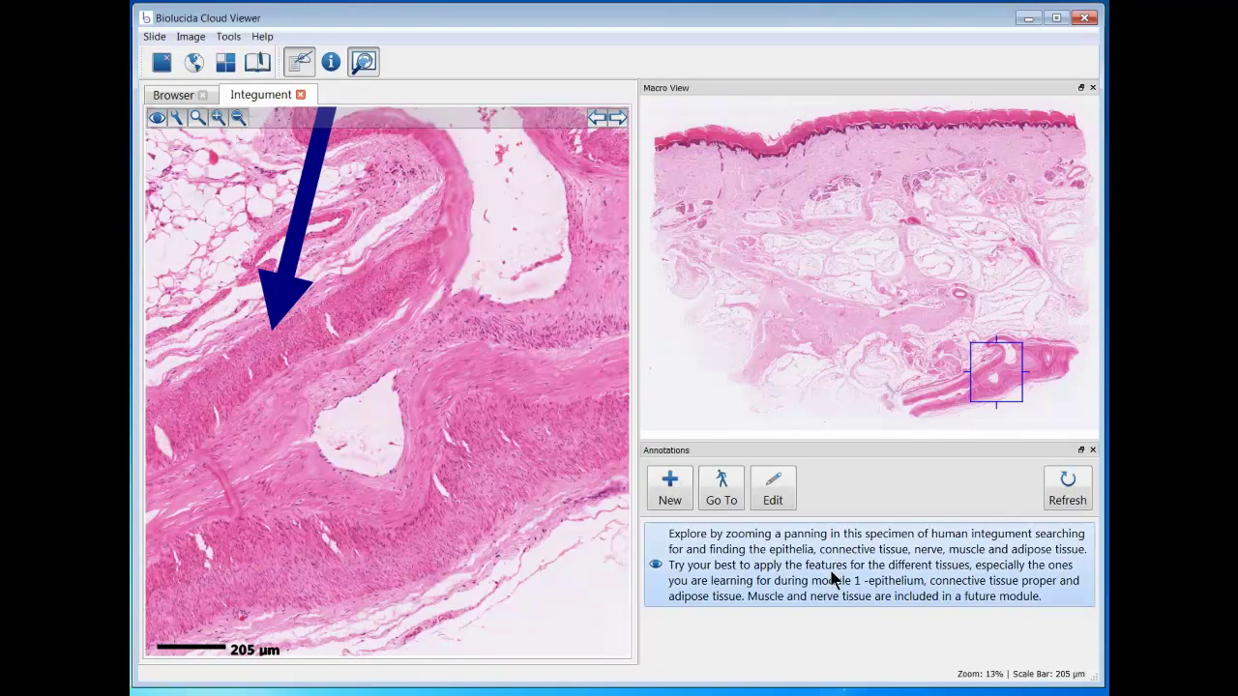
click(727, 500)
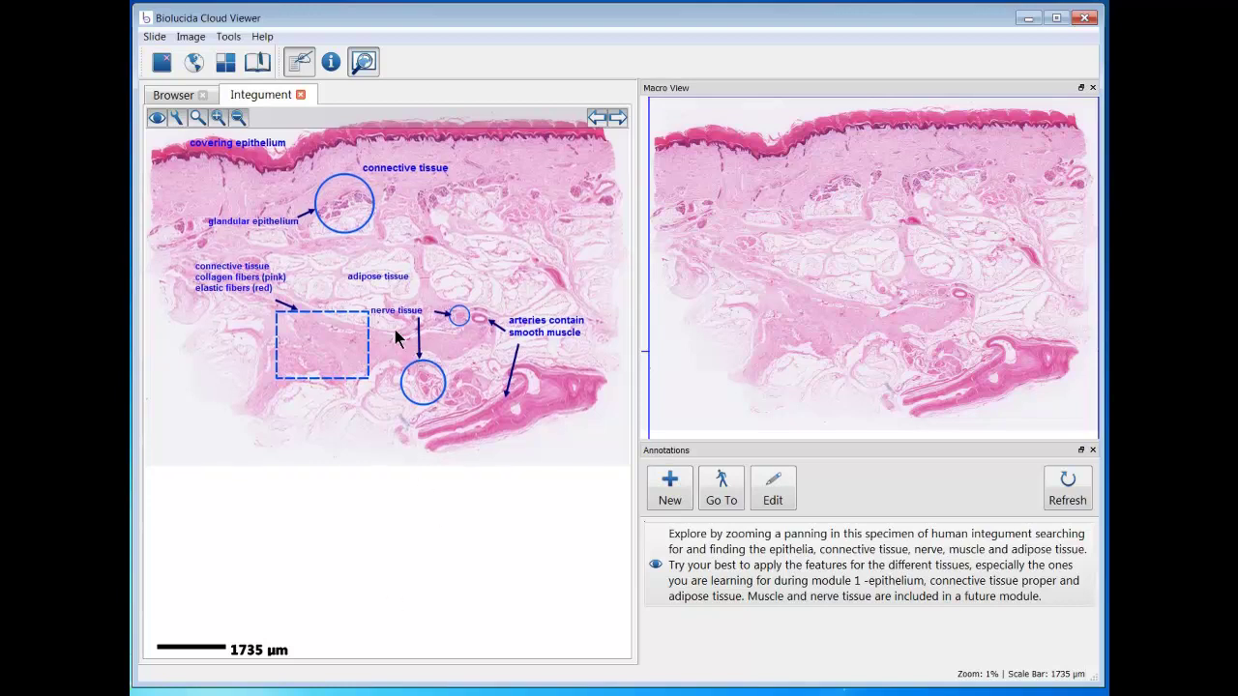
scroll(401, 346, up, 5)
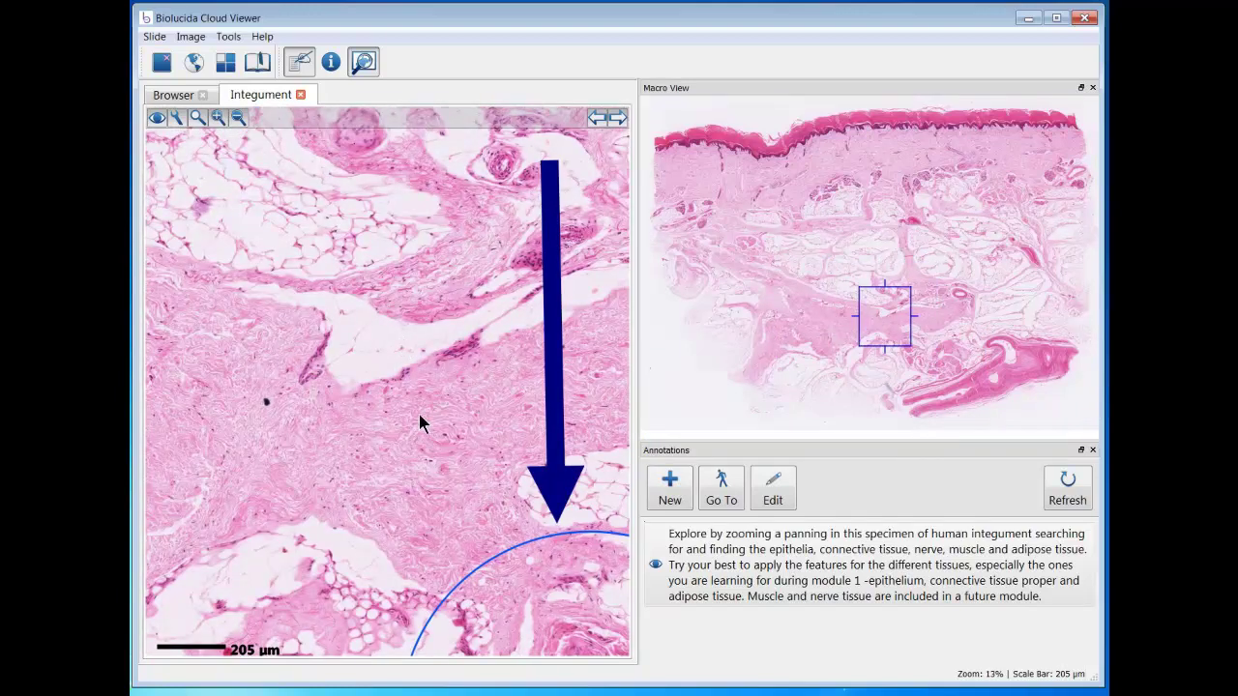
scroll(419, 416, down, 5)
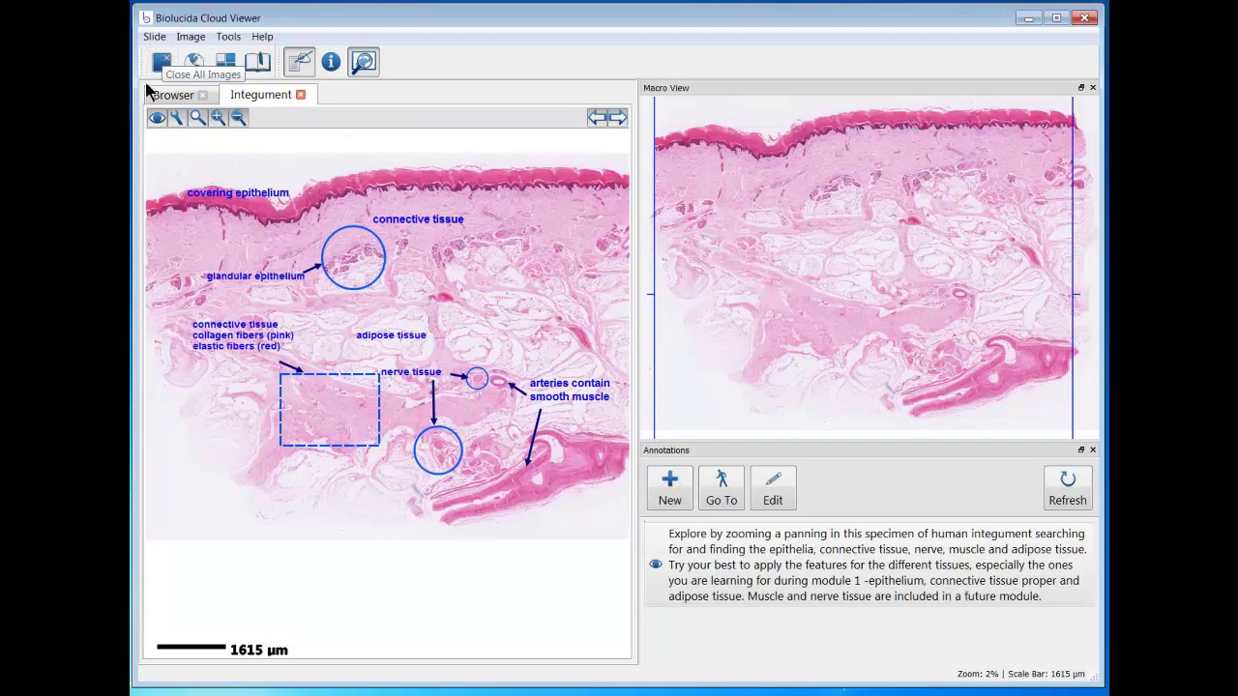
Look over the Module 1 Lab Specimens bookmarks and the Integument slide's image information, and close both windows.
click(257, 62)
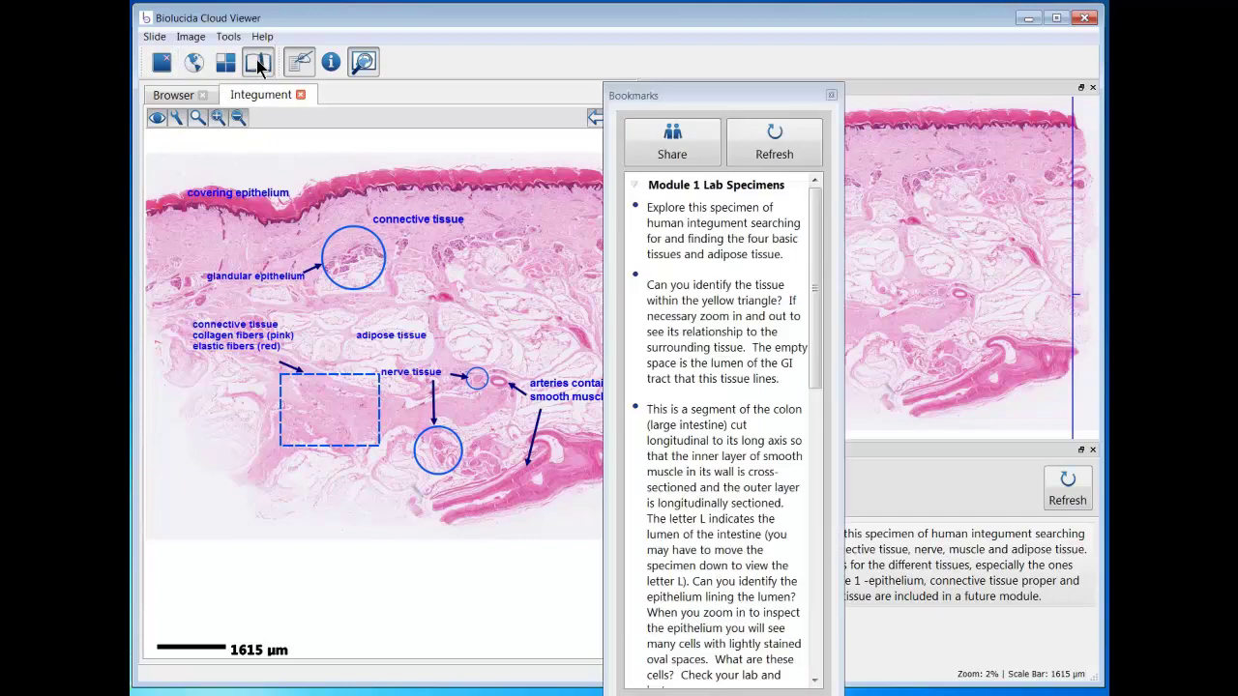
click(774, 232)
mouse_move(668, 112)
mouse_down()
mouse_move(462, 77)
mouse_move(443, 114)
mouse_up()
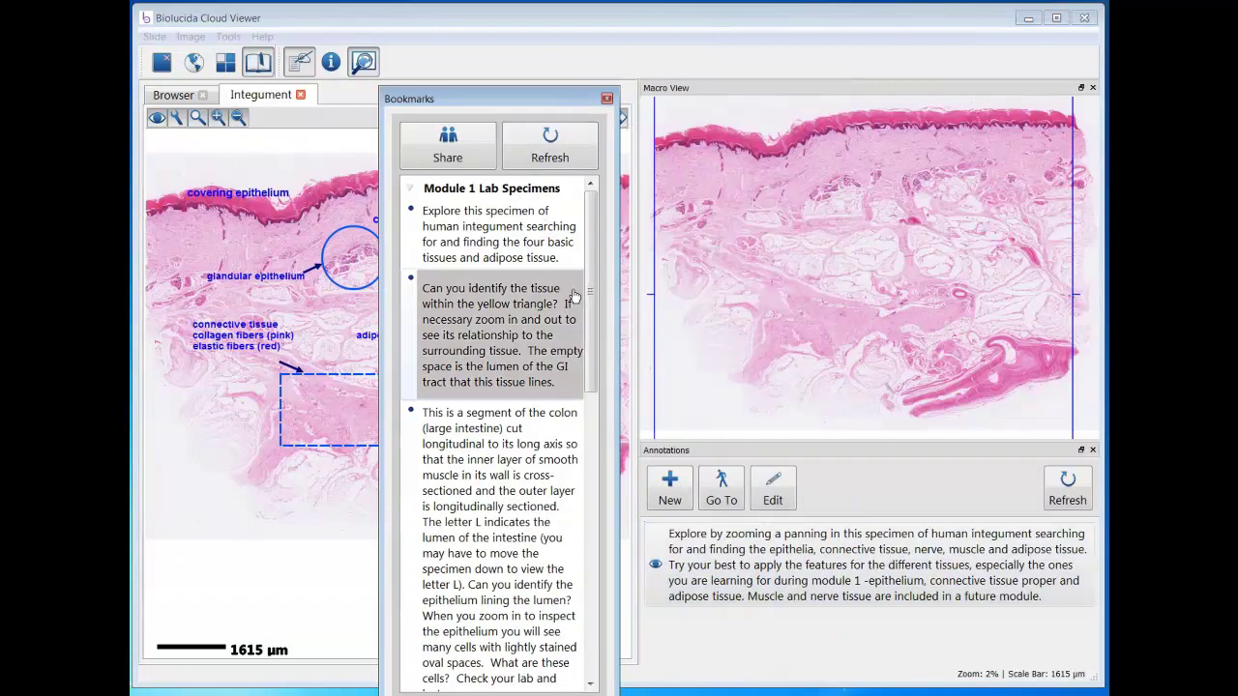
click(606, 100)
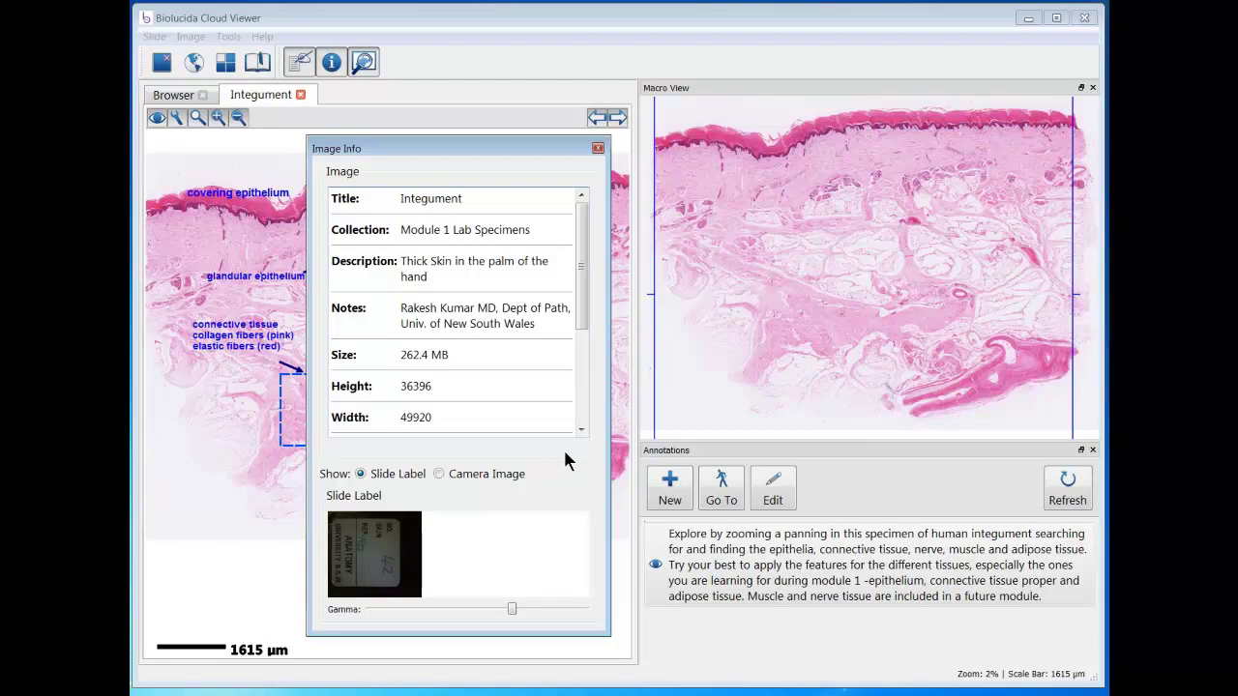
click(598, 148)
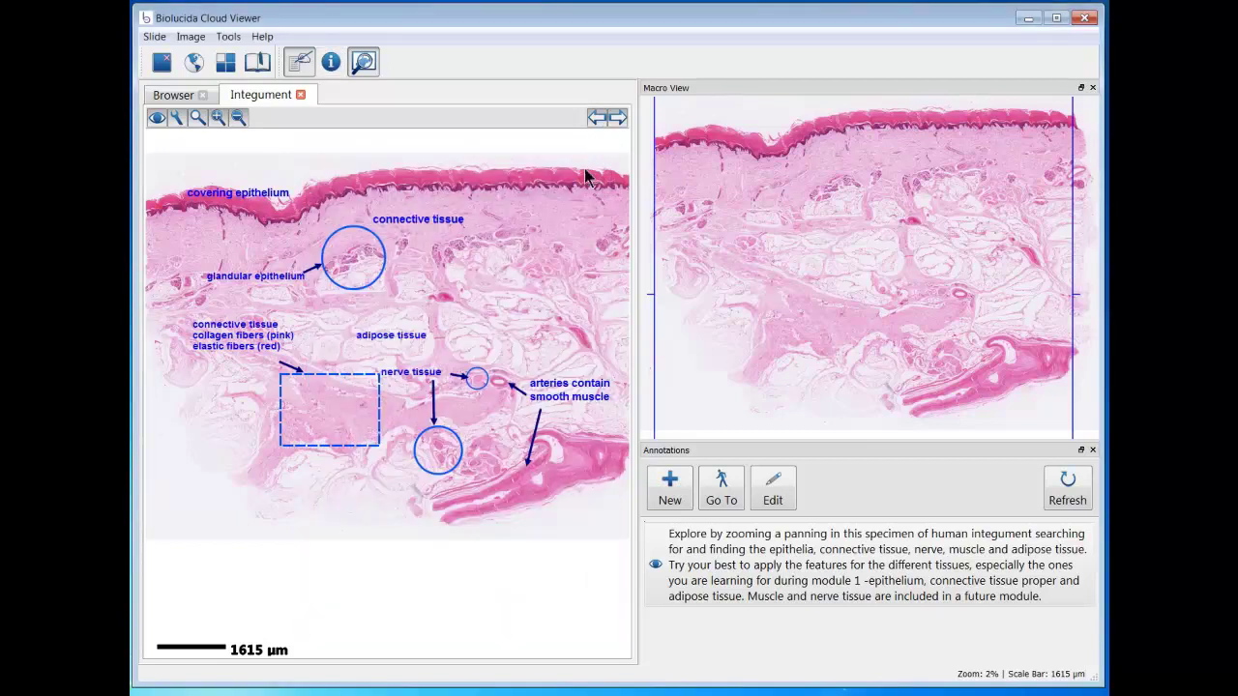
Return to the classroom slide browser to view the module list, and display the Integument slide in the tiled slide view.
click(193, 63)
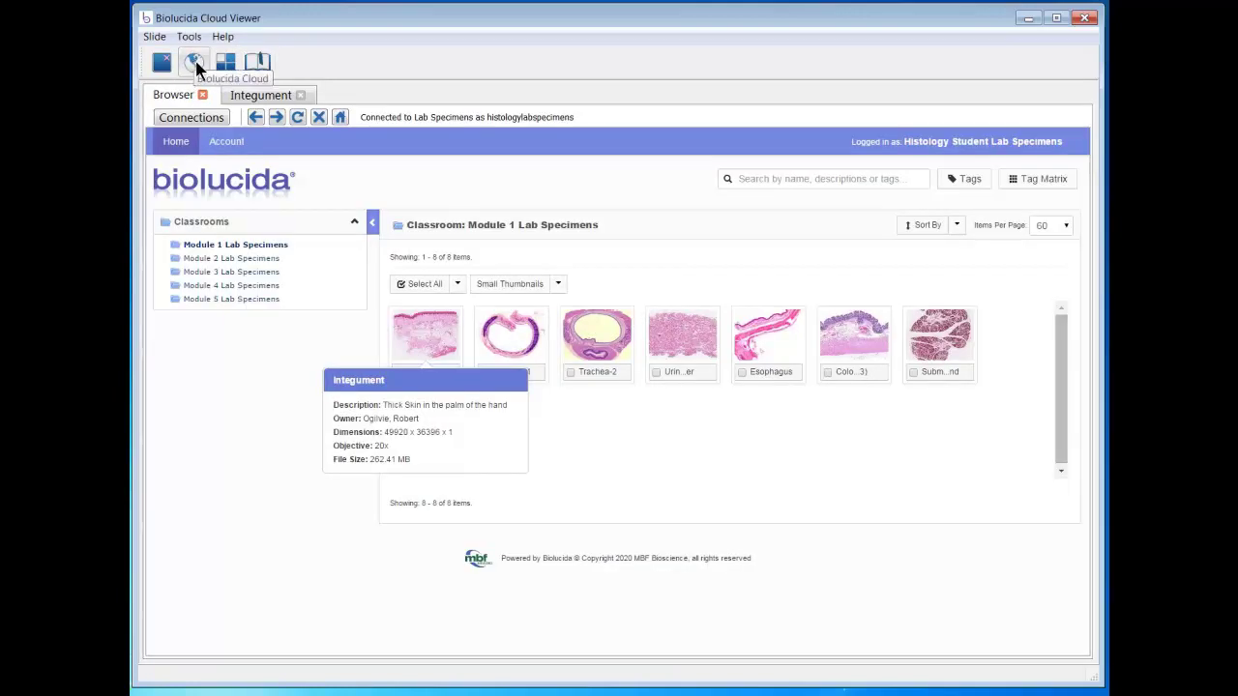
mouse_move(478, 333)
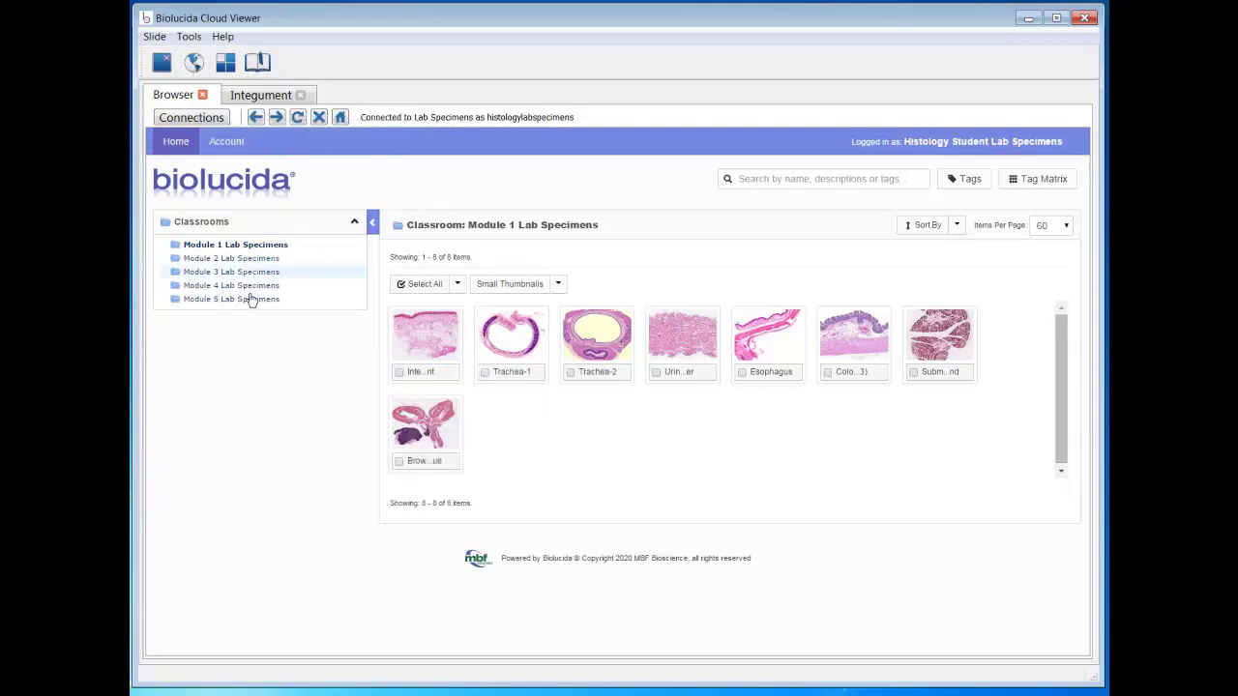
click(225, 64)
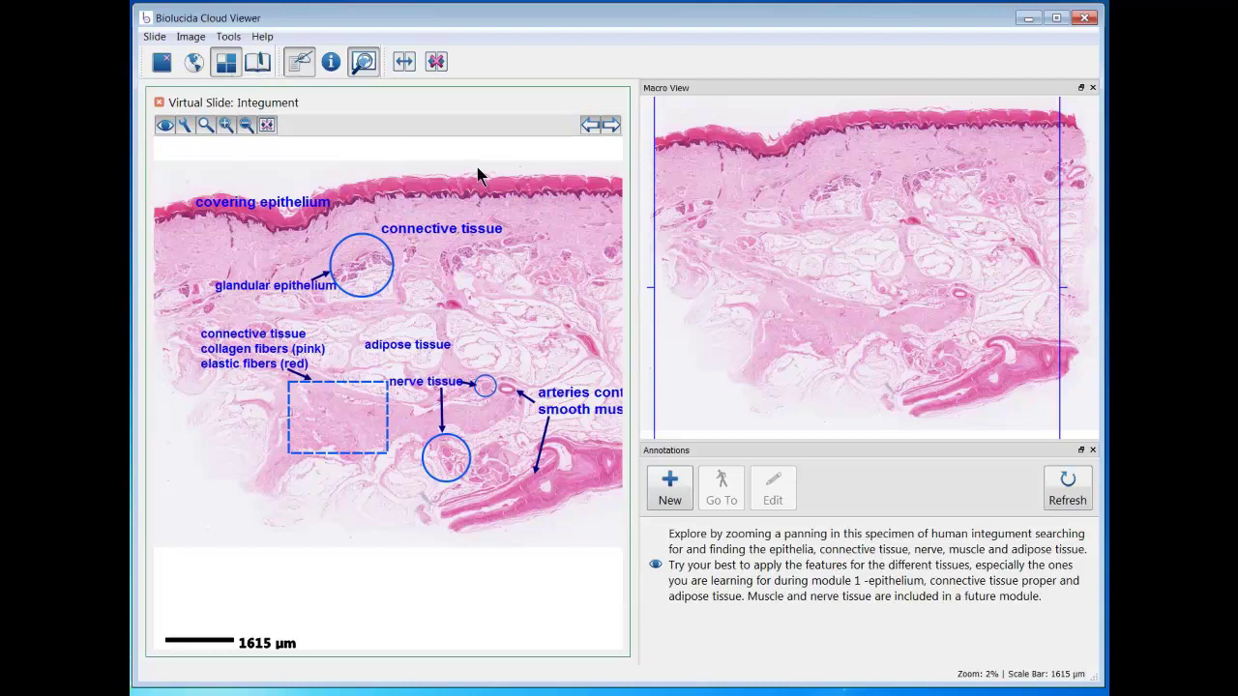
View the slide's preset magnifications and the snapshot saving options, leaving without saving a snapshot.
click(204, 125)
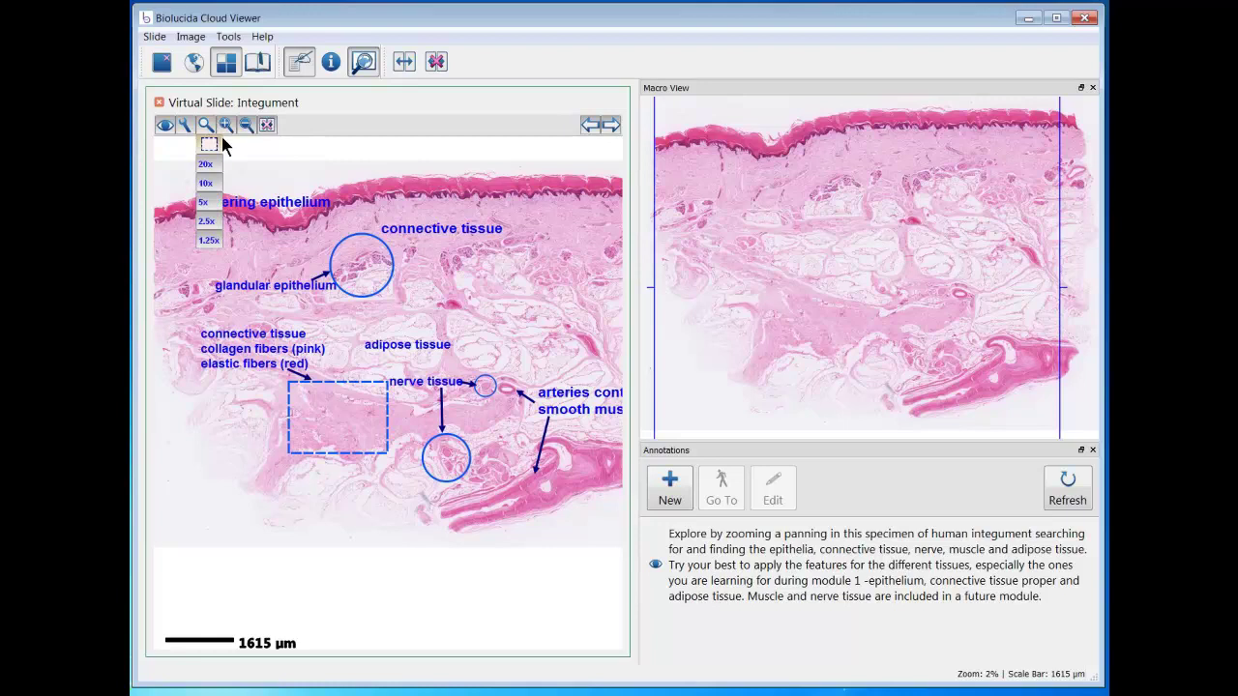
click(185, 124)
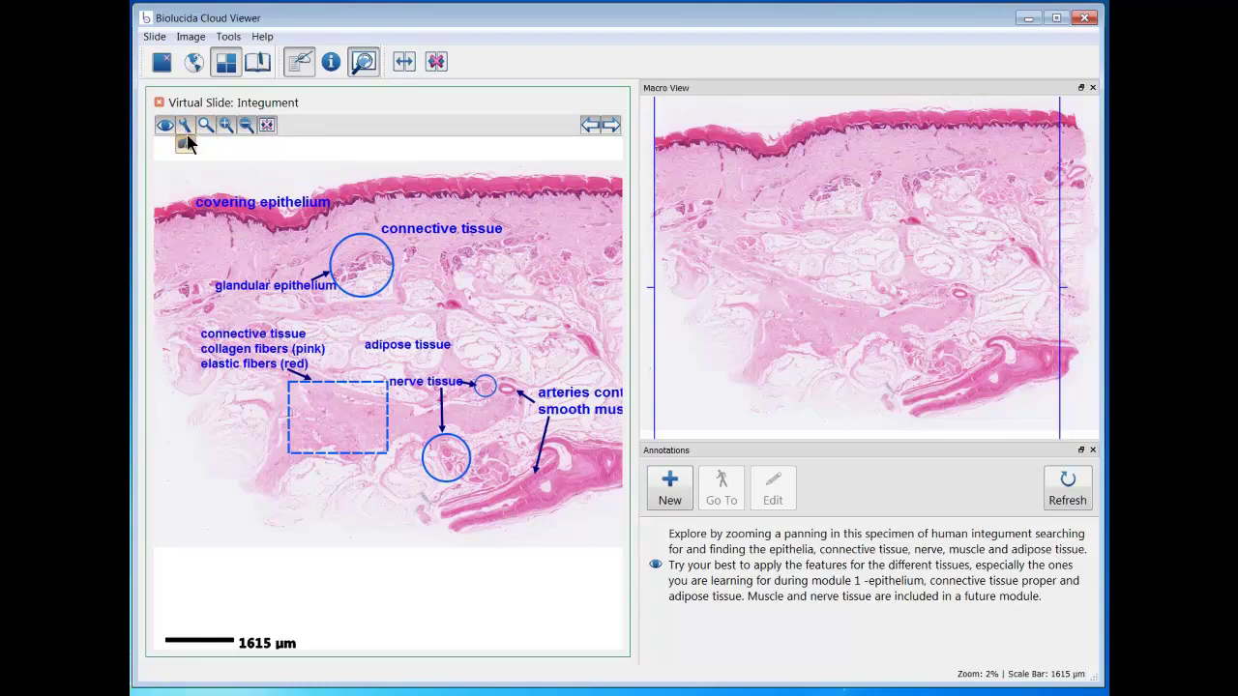
click(185, 145)
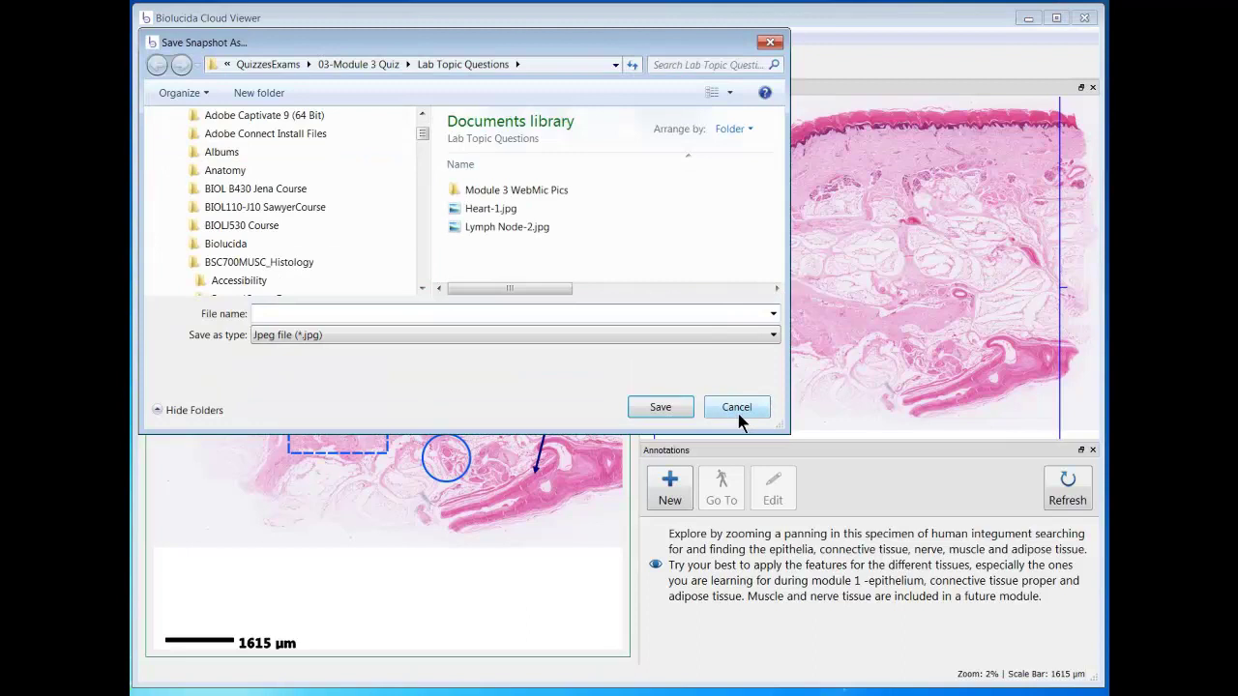
click(740, 418)
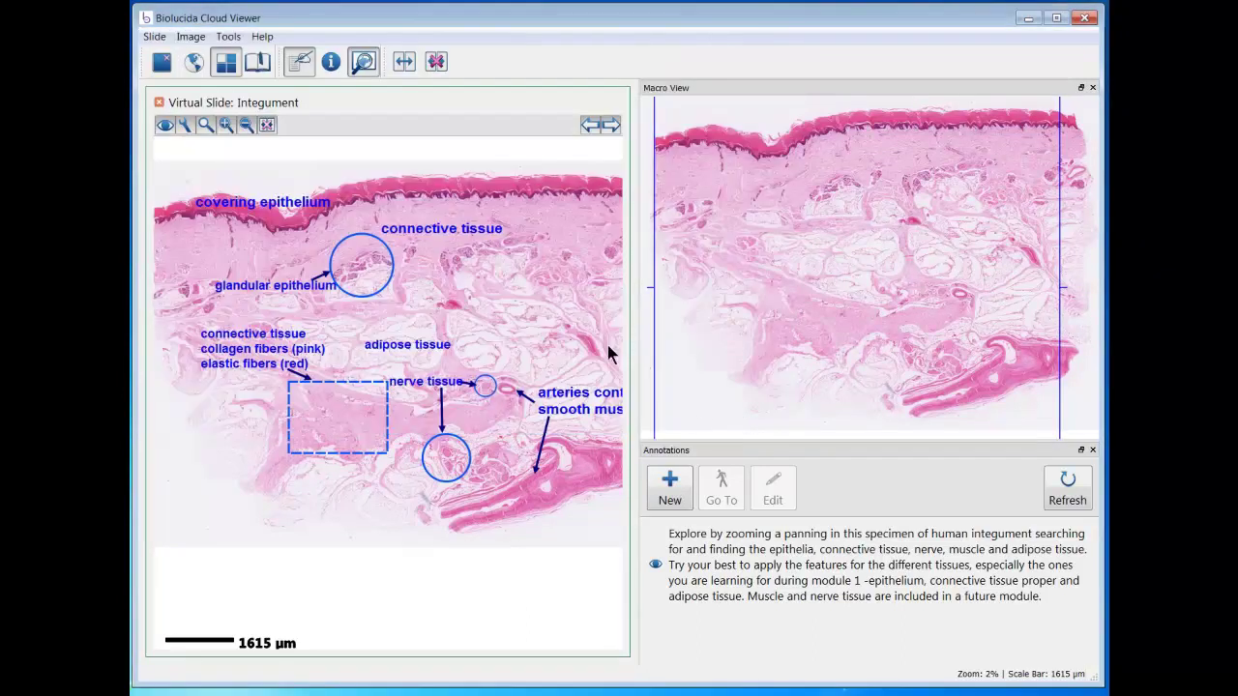
Close the Integument slide and reopen the Lab Specimens classroom browser with the grid view turned off.
click(162, 61)
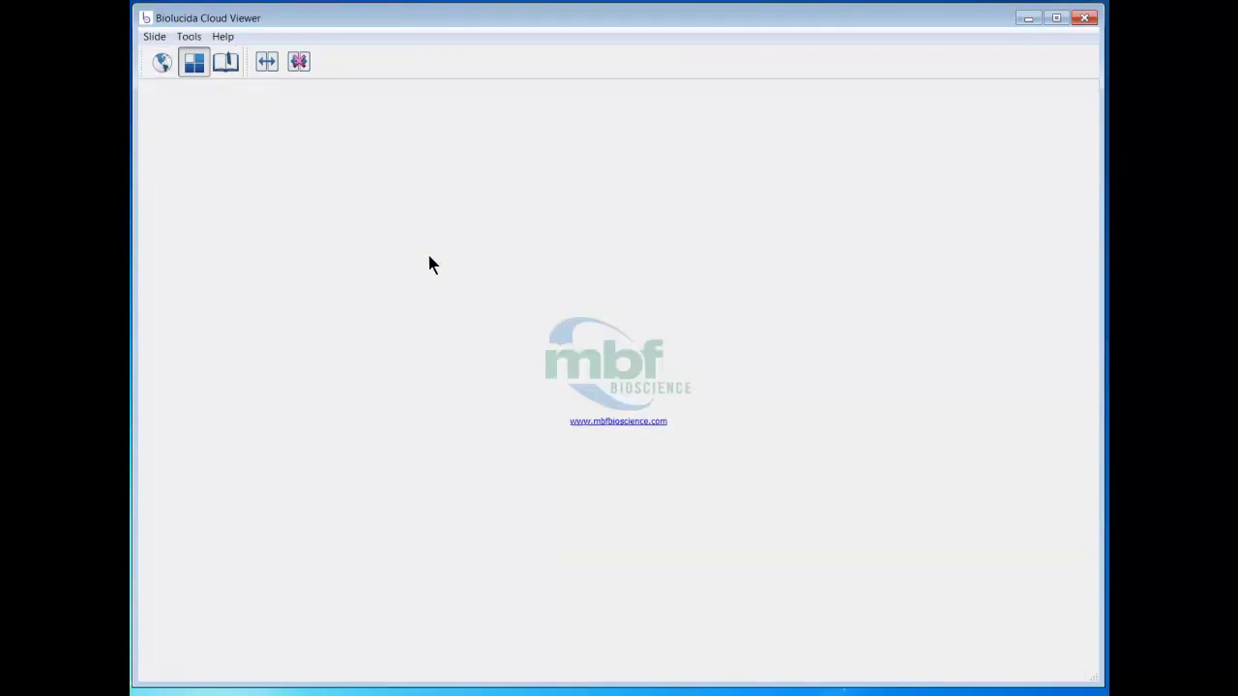
click(161, 64)
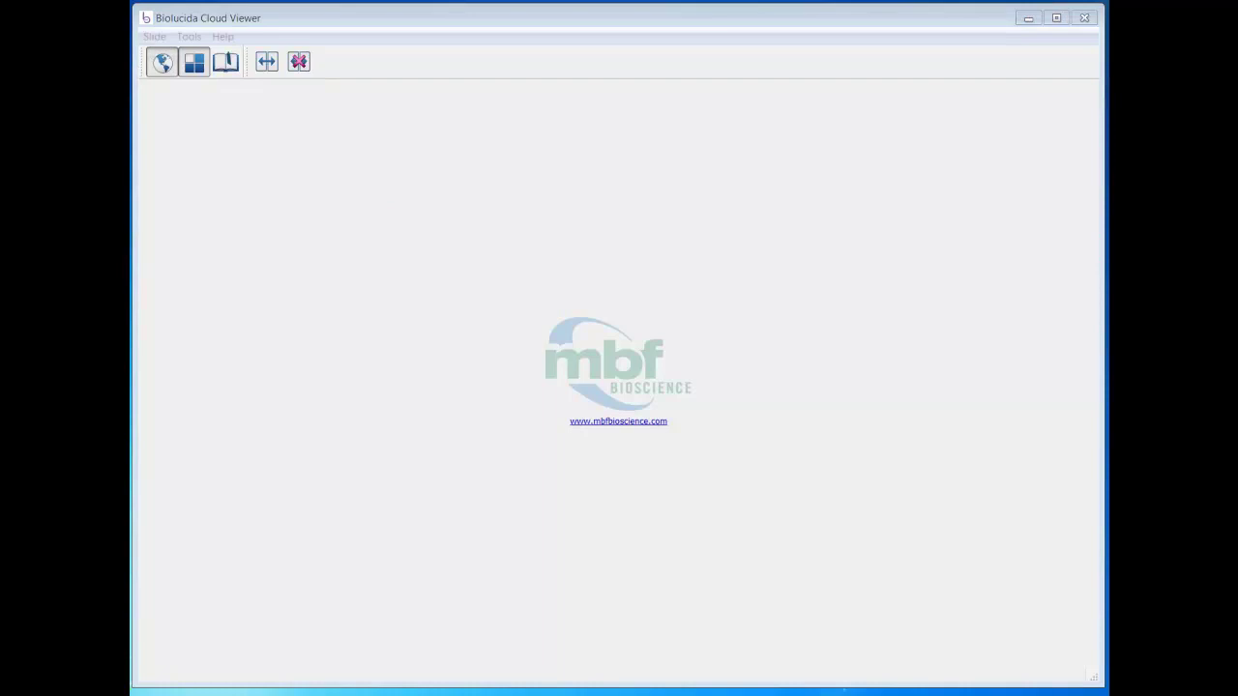
click(162, 62)
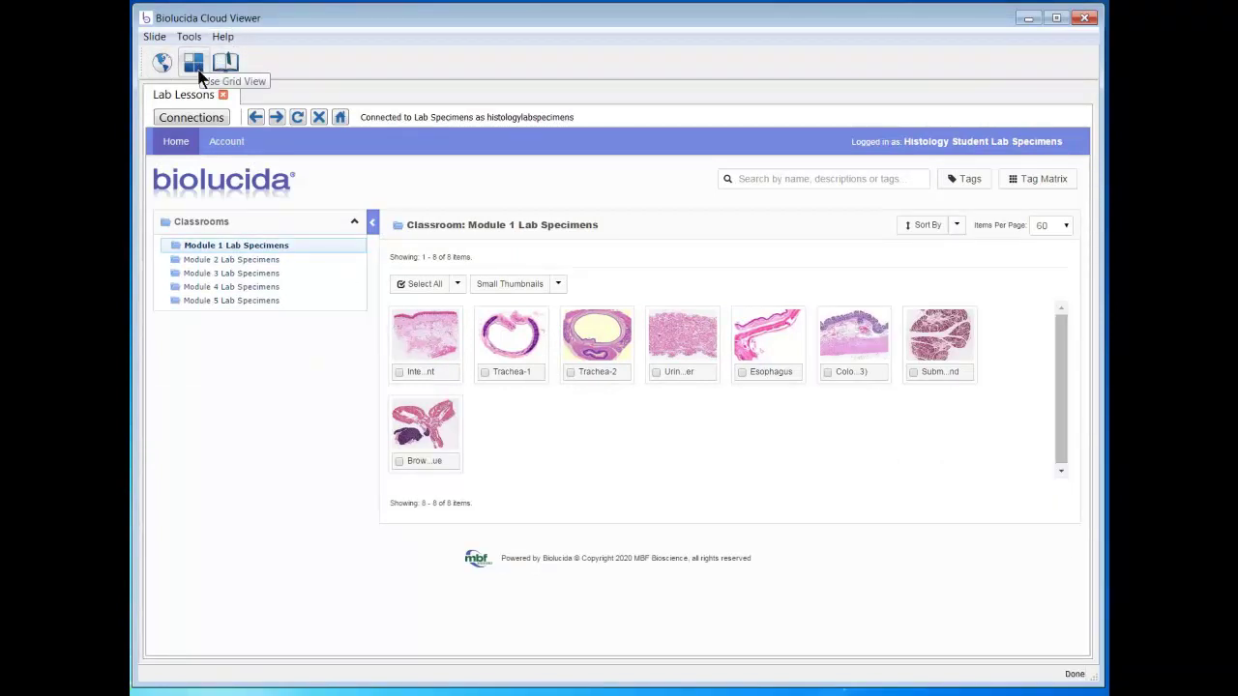
Open the Trachea-2 slide from Module 1 Lab Specimens and resize the panes for a shorter Macro View and a wider slide view.
mouse_move(503, 353)
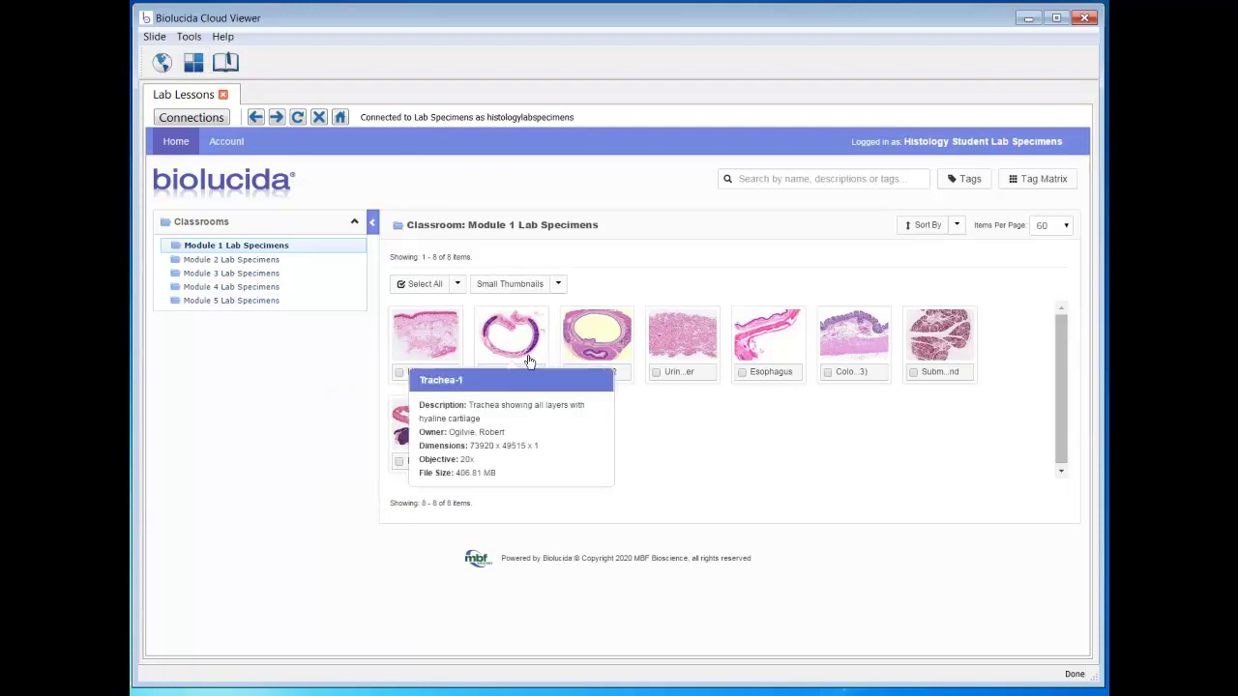
click(609, 354)
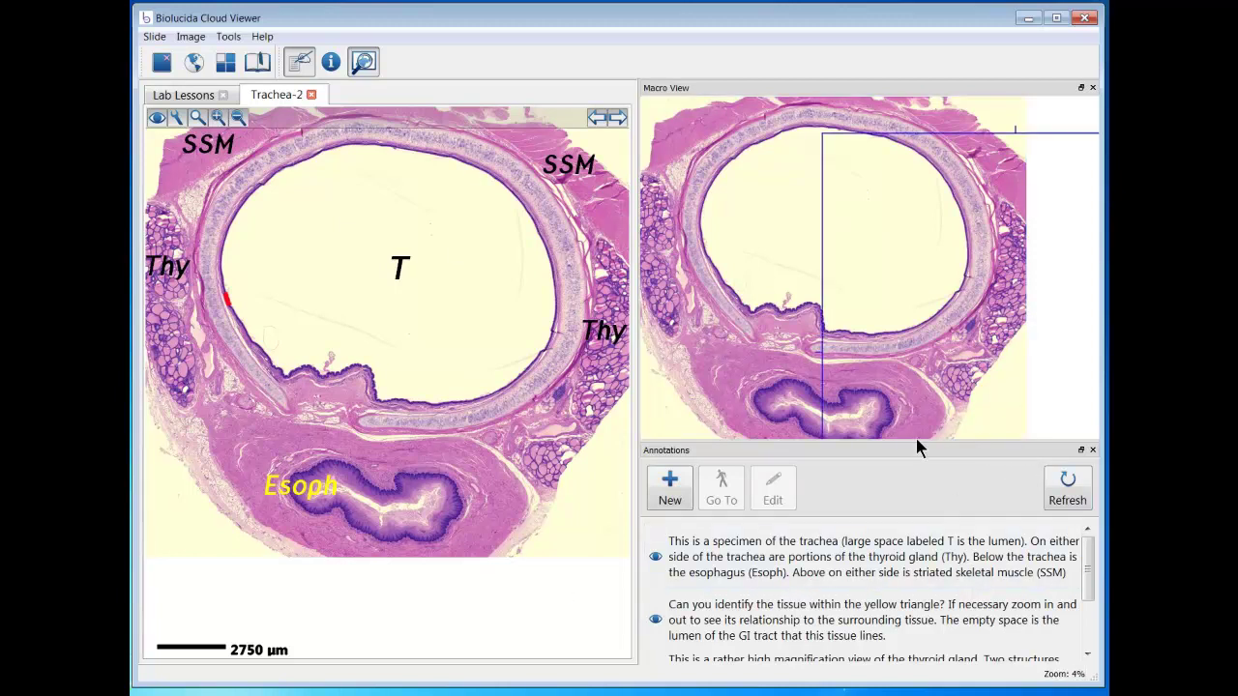
drag(915, 441, 903, 299)
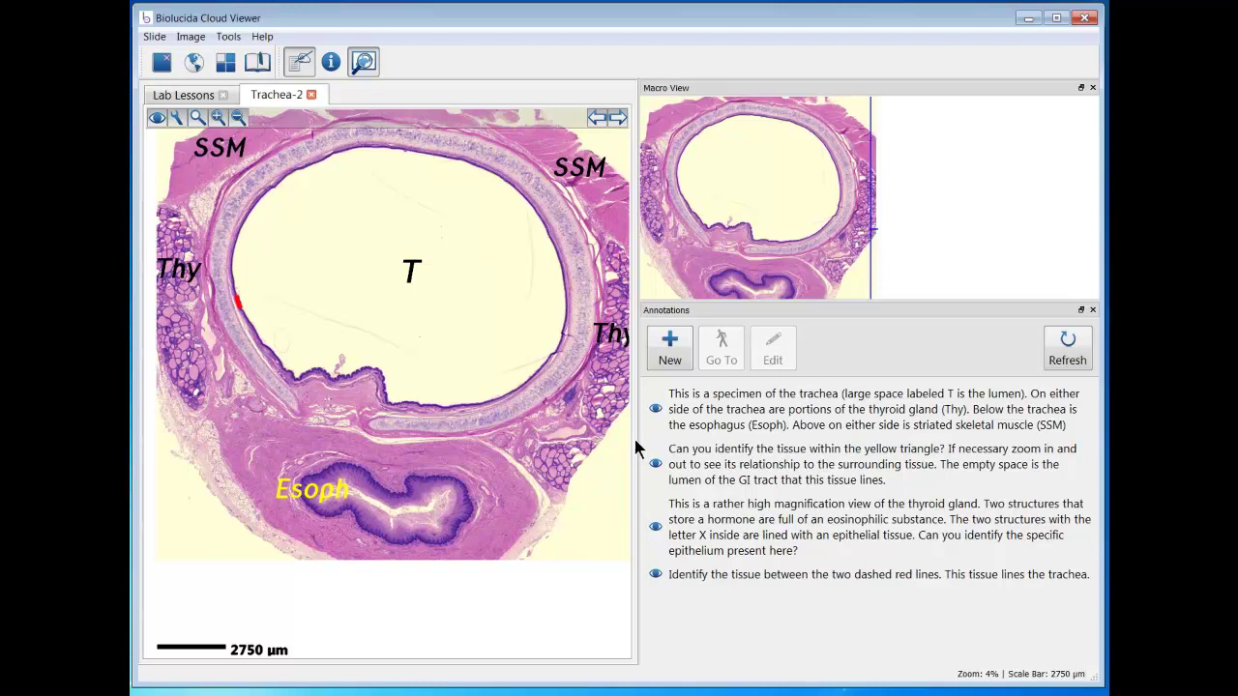
drag(641, 437, 846, 444)
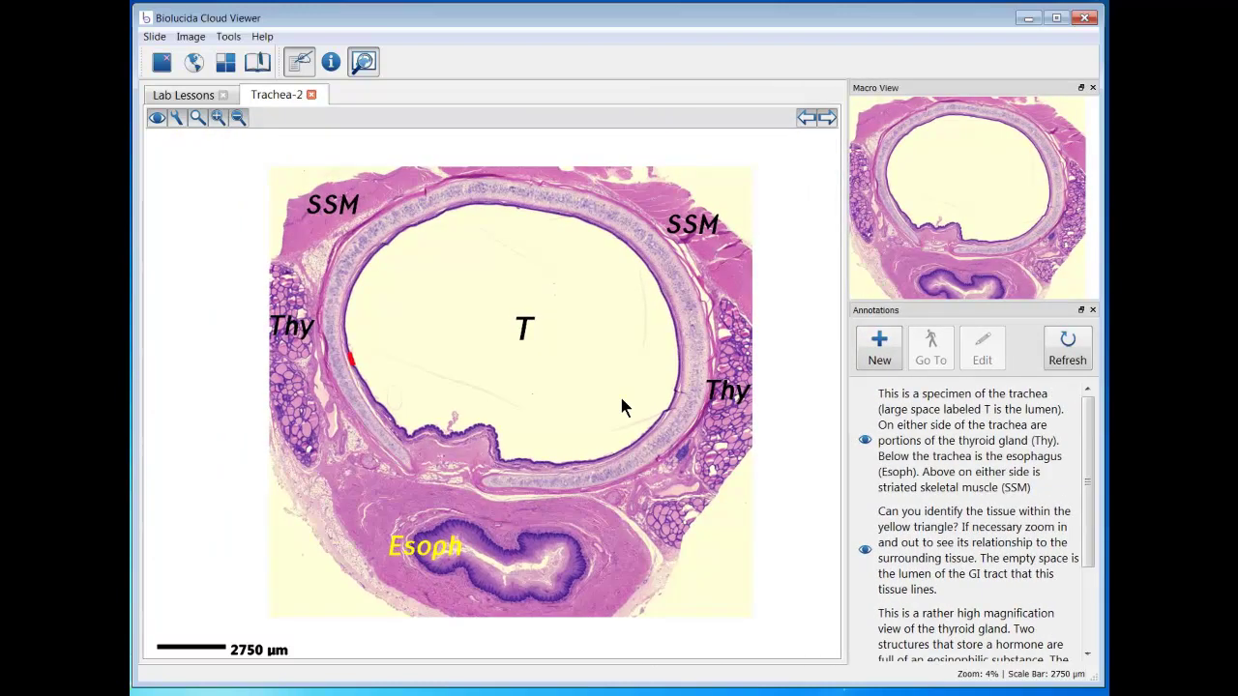
Zoom in and out on the Trachea-2 slide, finishing with the whole specimen in view.
scroll(568, 447, up, 3)
scroll(567, 451, down, 3)
scroll(544, 458, up, 1)
scroll(545, 458, down, 1)
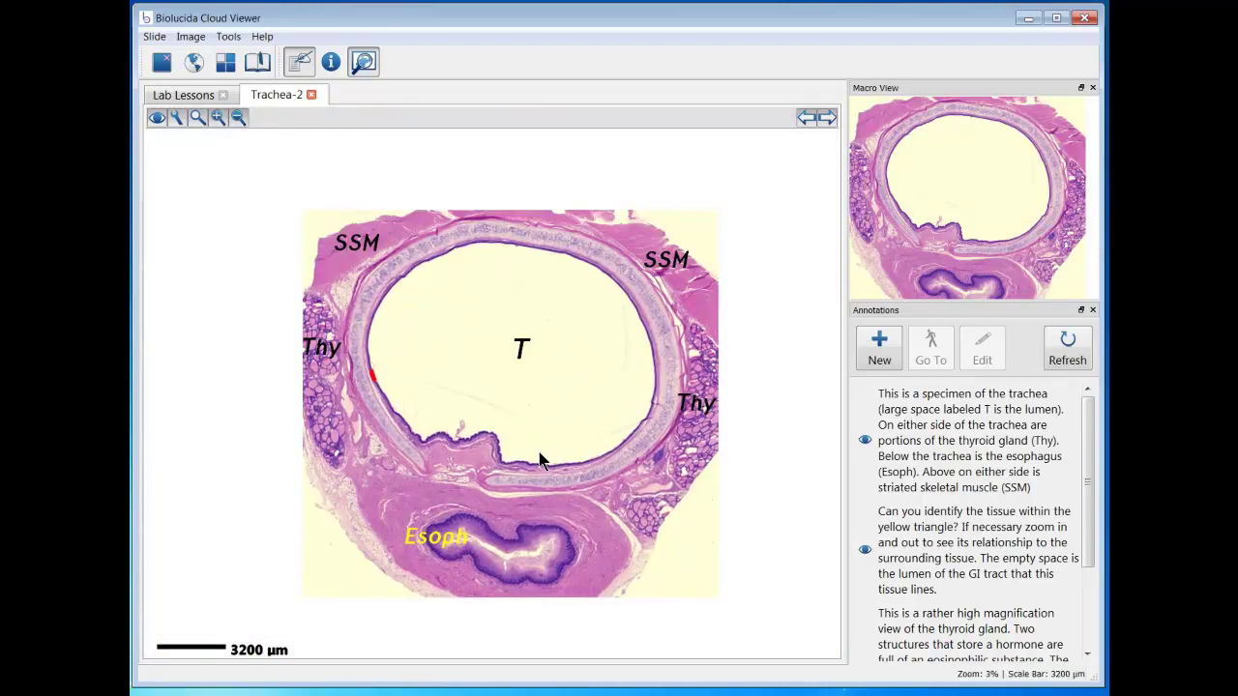